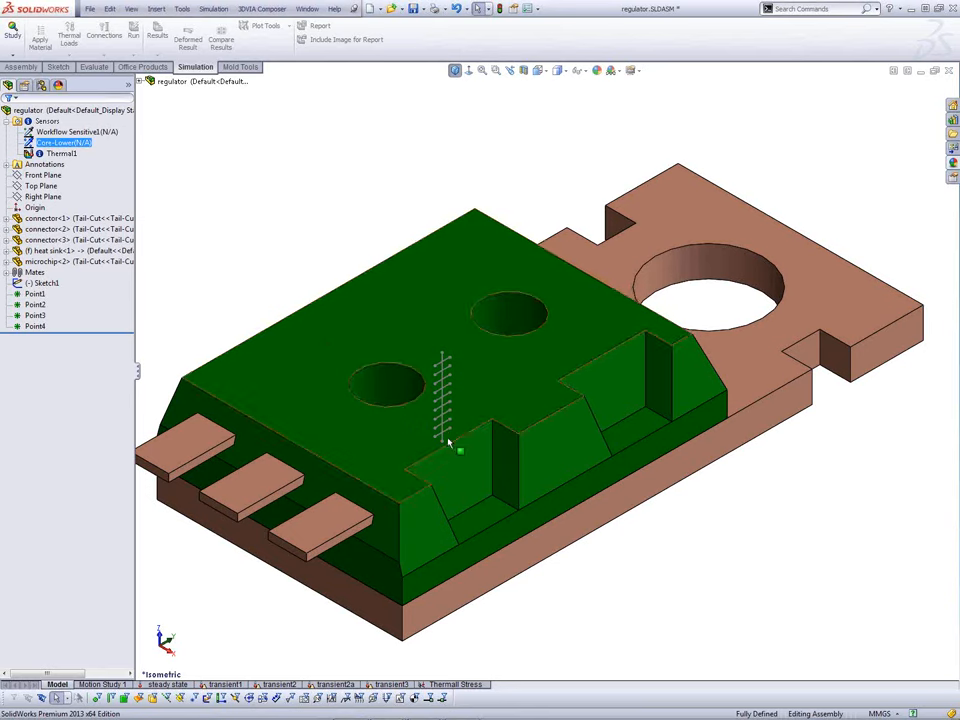
Step: Locate Point1, Point3 and Point4 on Sketch1, then switch to the Assembly toolbar
click(225, 224)
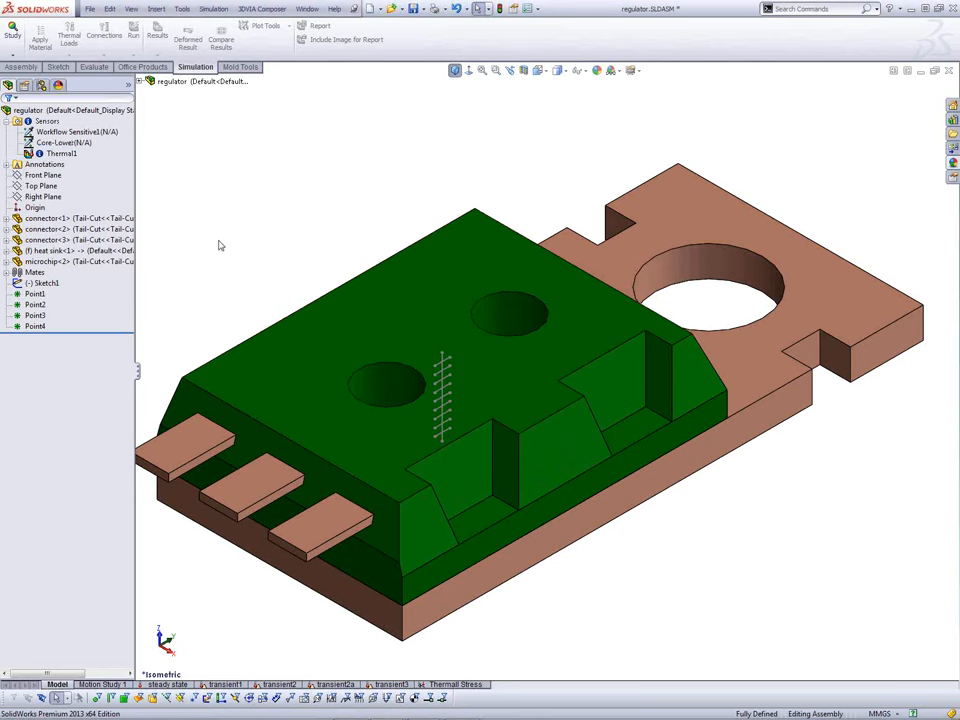
click(36, 294)
ctrl+click(36, 326)
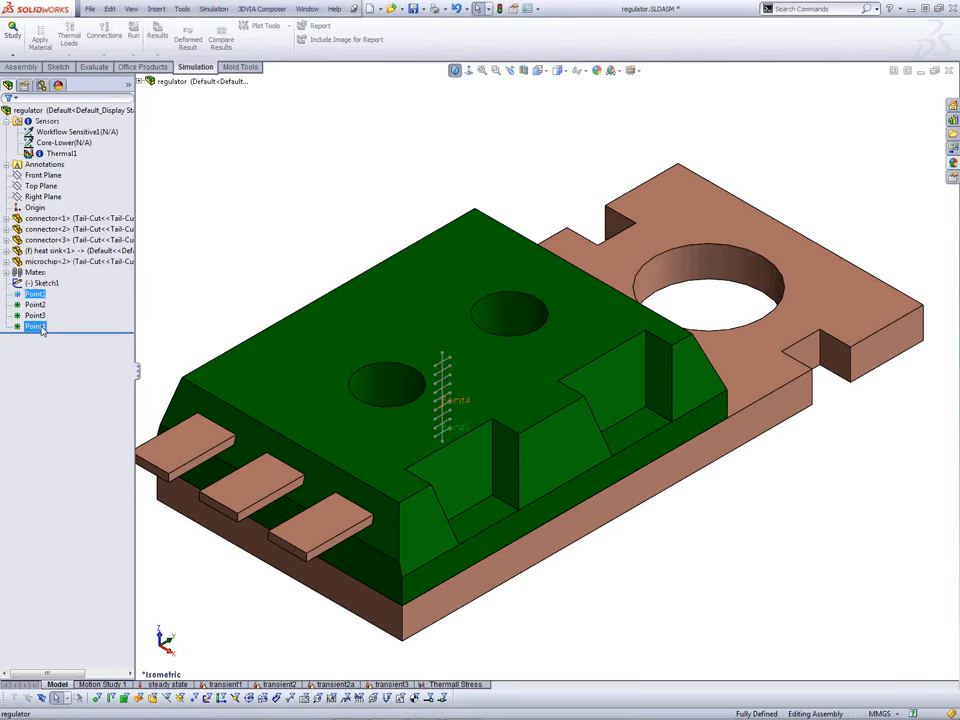
click(580, 71)
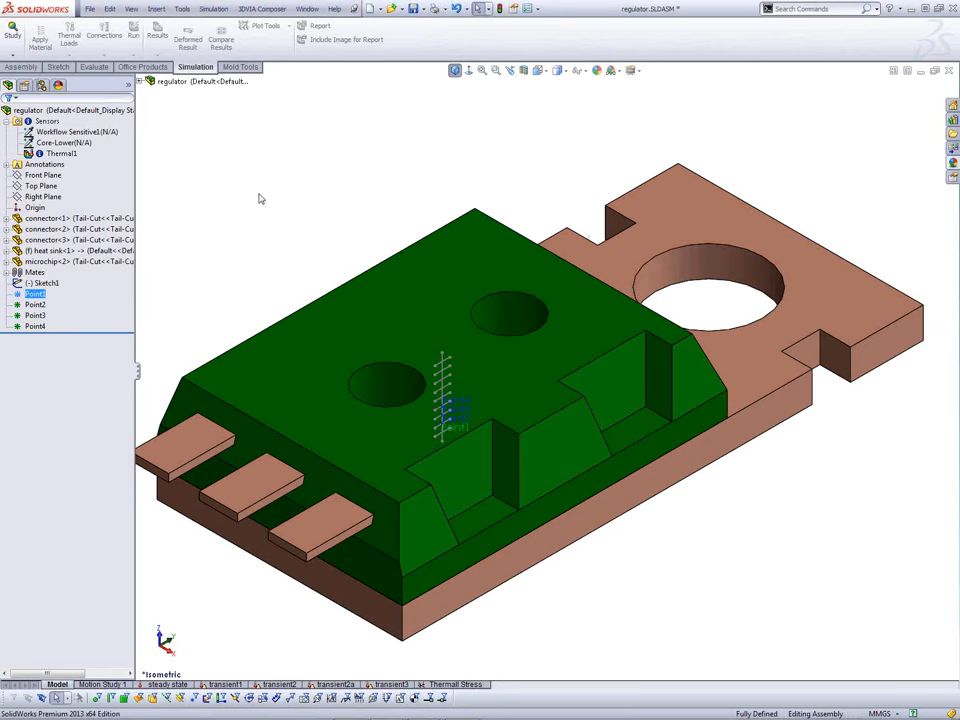
click(35, 315)
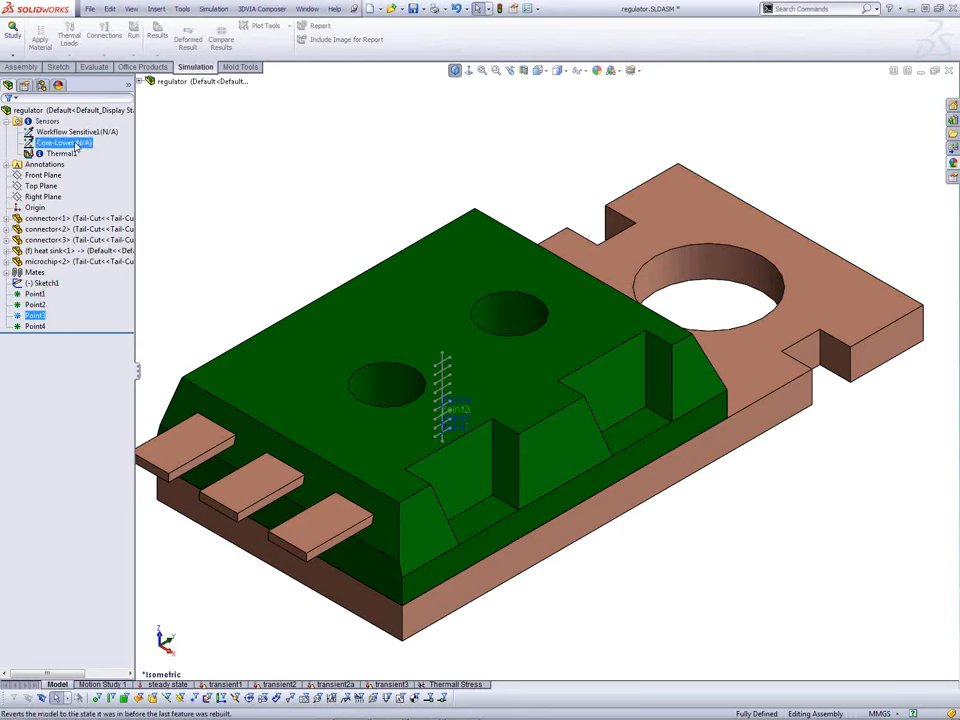
click(185, 178)
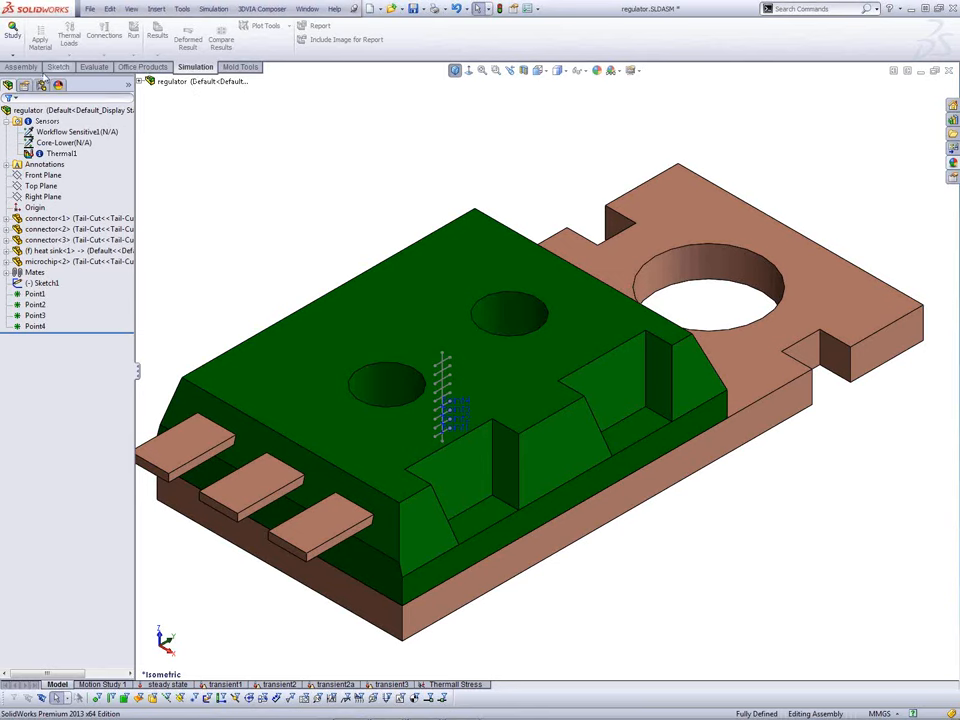
click(21, 67)
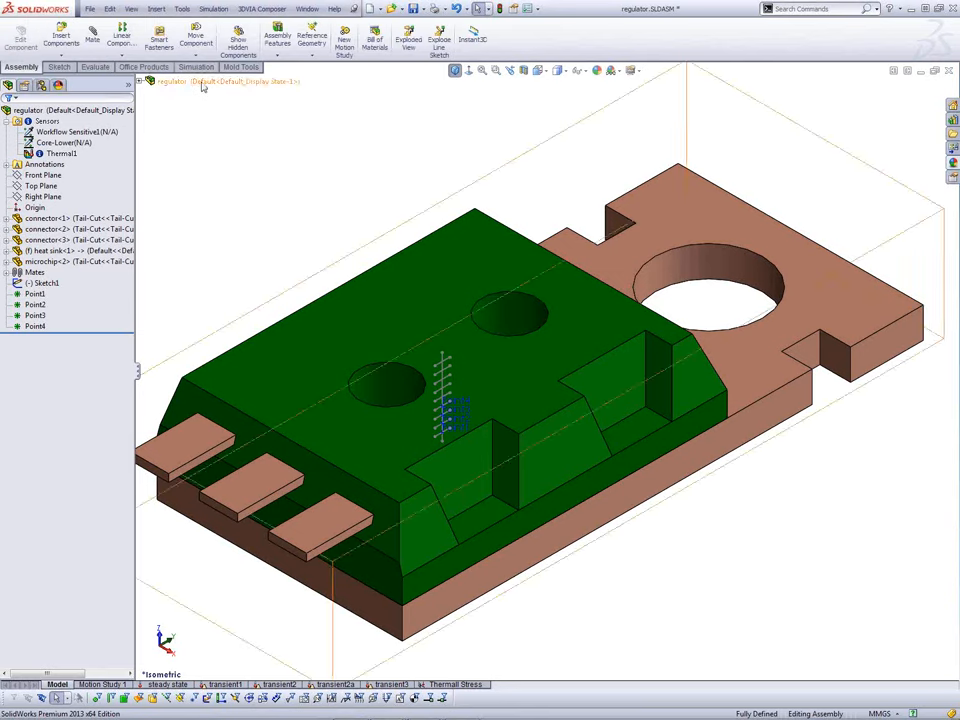
Step: Create an Intersection reference point where the vertical line meets the lowest diagonal line
click(311, 52)
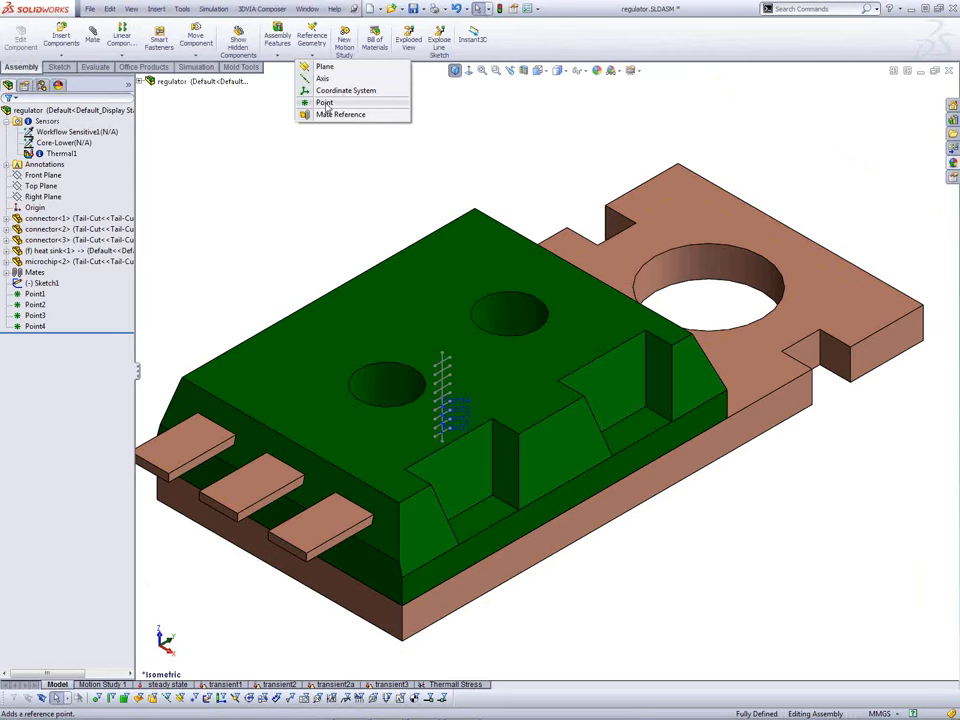
click(325, 103)
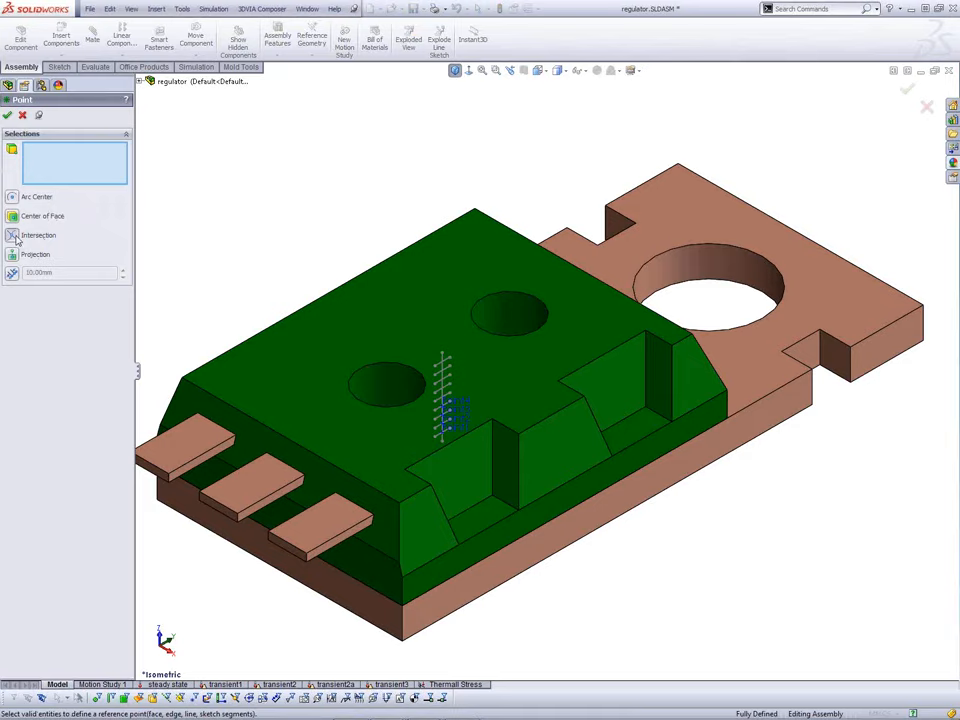
click(57, 238)
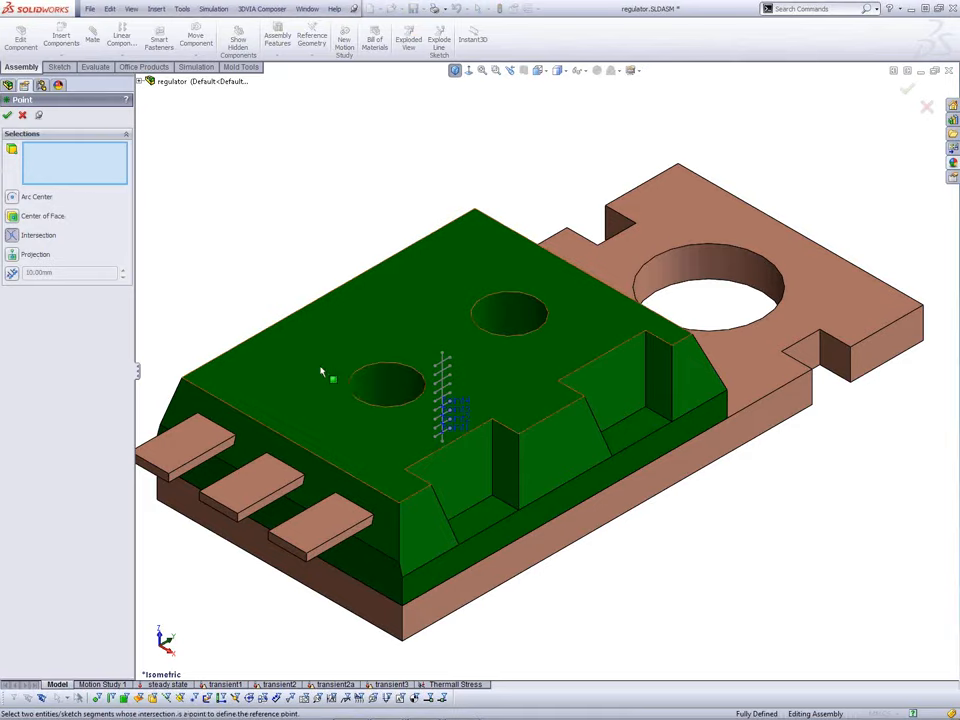
scroll(490, 395, down, 5)
scroll(481, 366, down, 2)
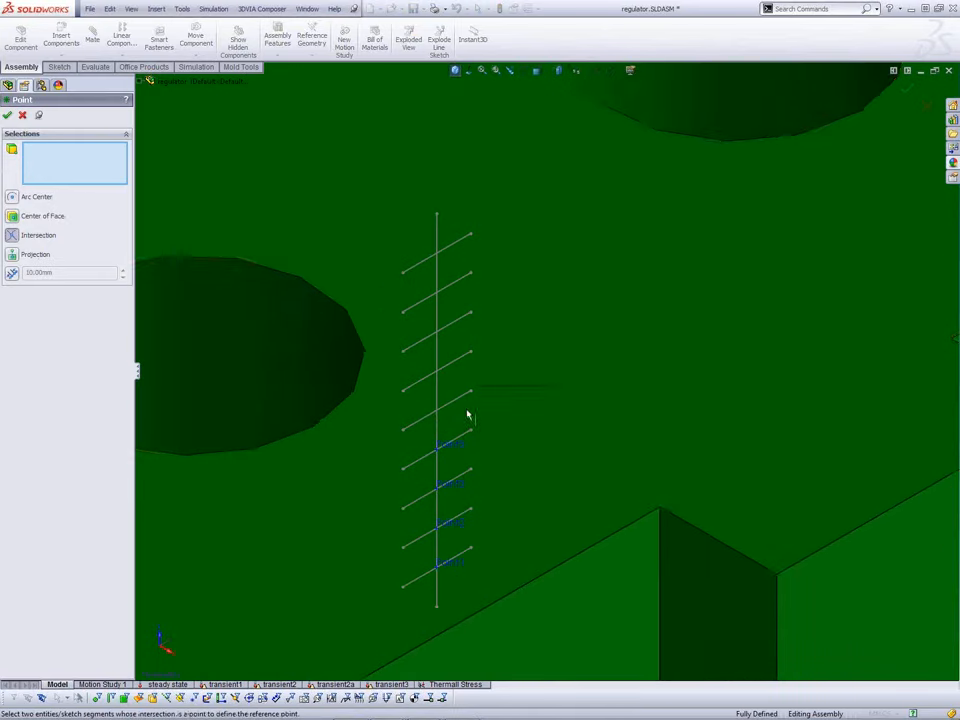
click(437, 400)
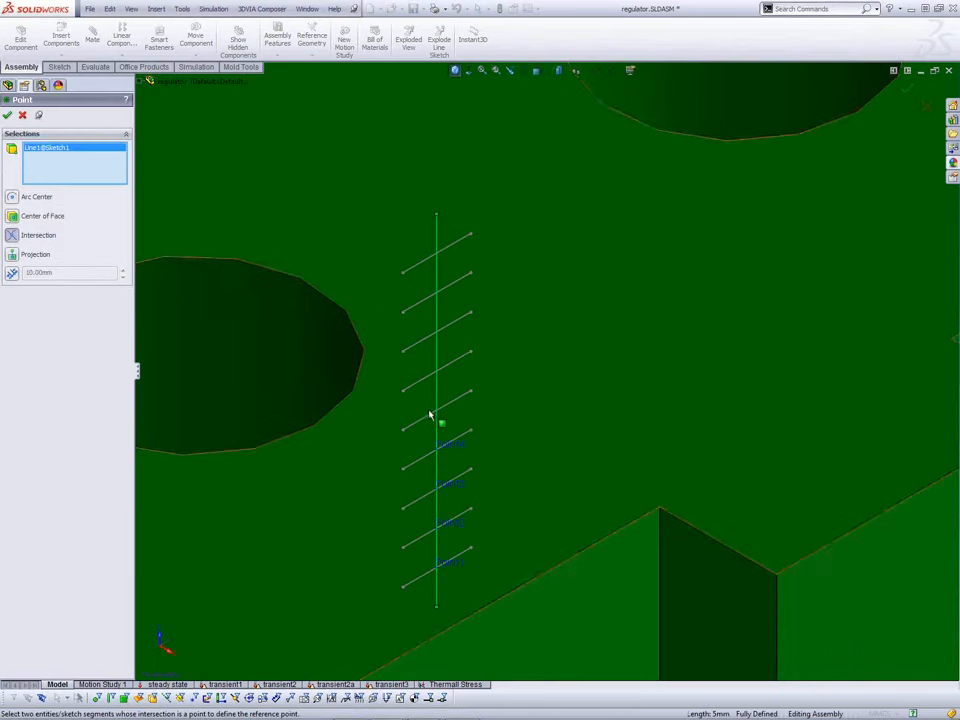
click(434, 414)
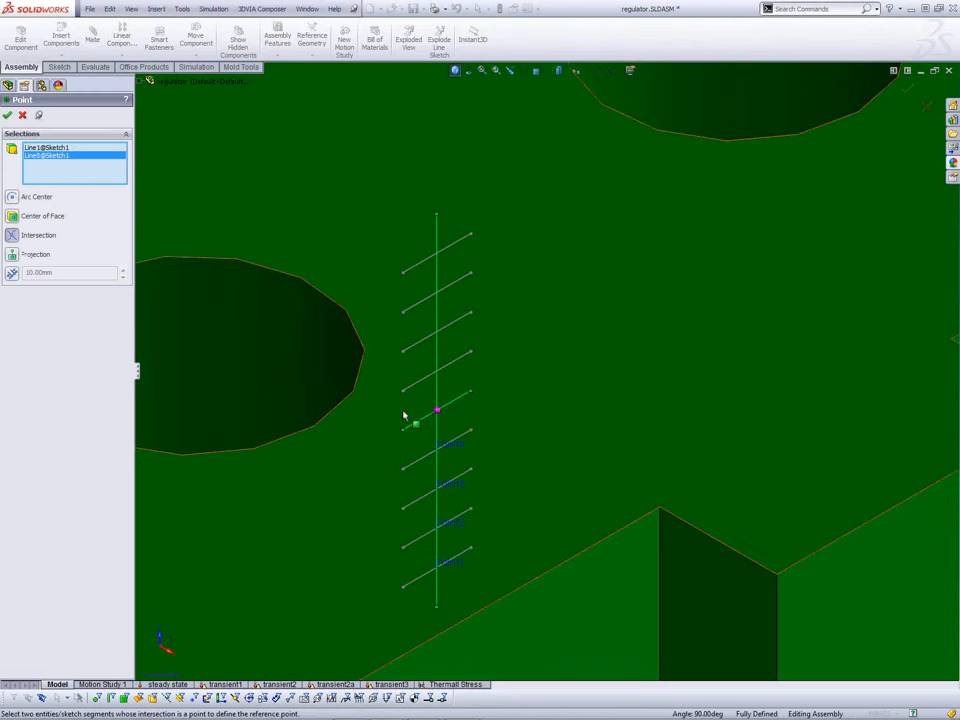
right_click(400, 415)
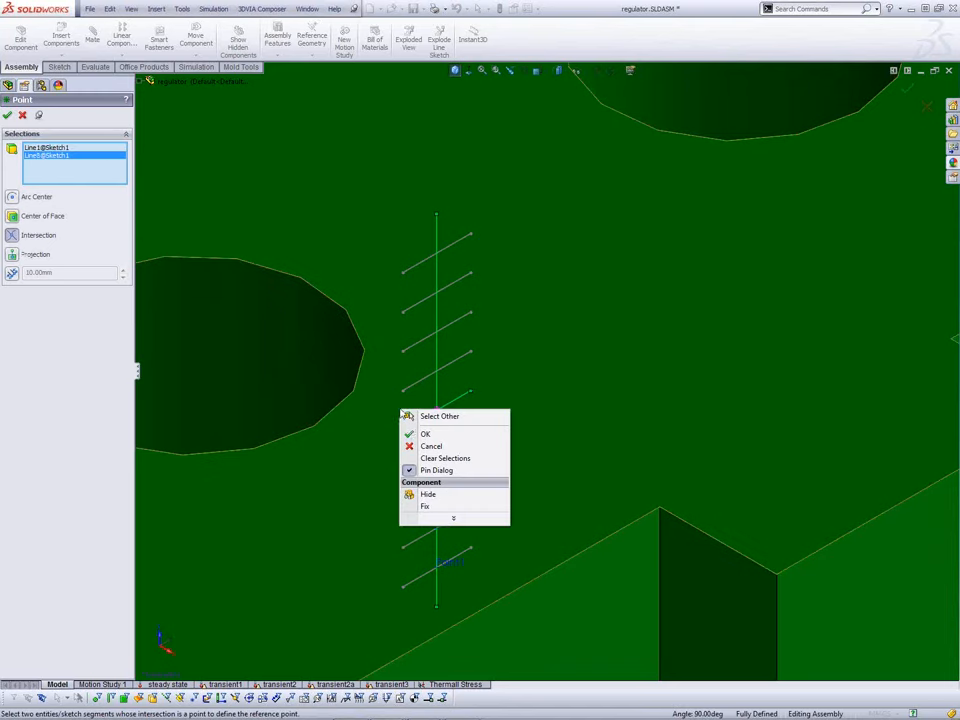
click(410, 433)
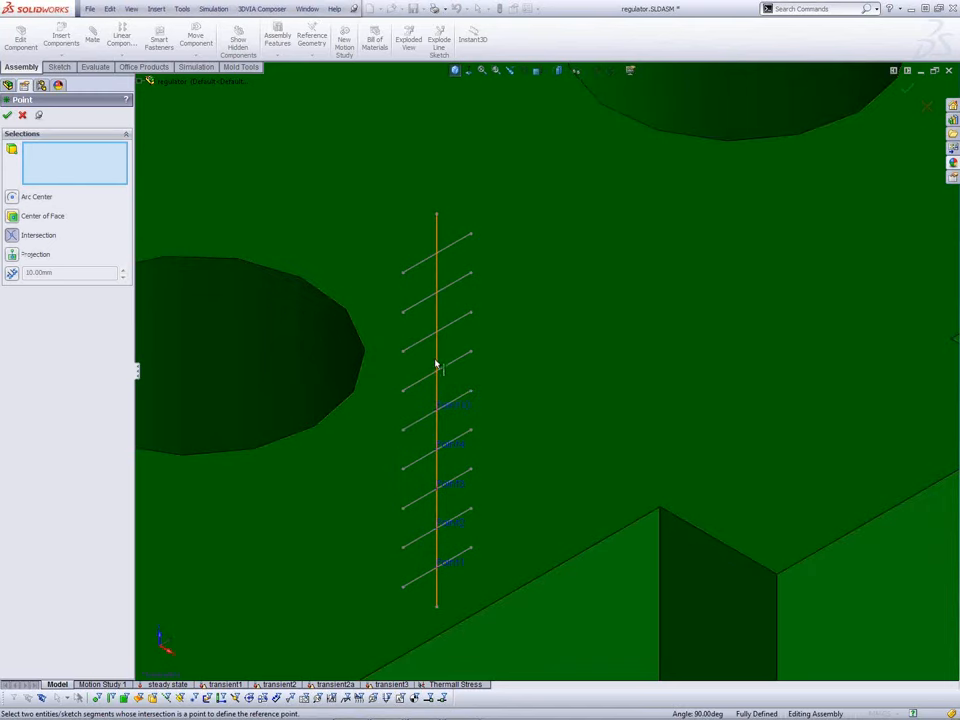
Step: Add intersection points at the next two diagonal lines up the vertical line
click(436, 362)
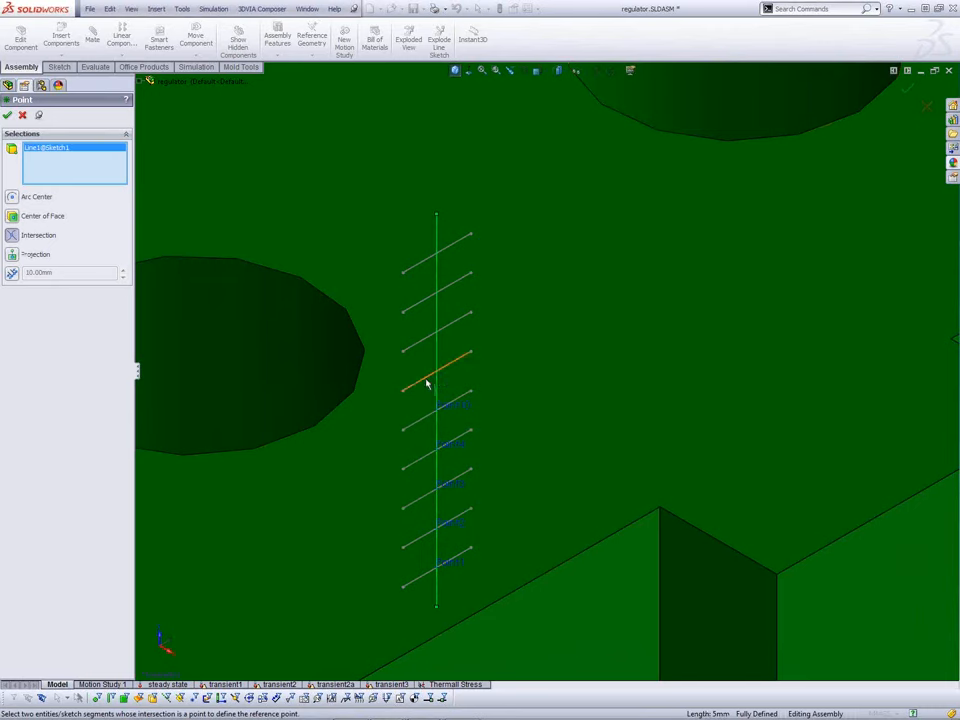
click(428, 381)
key(Return)
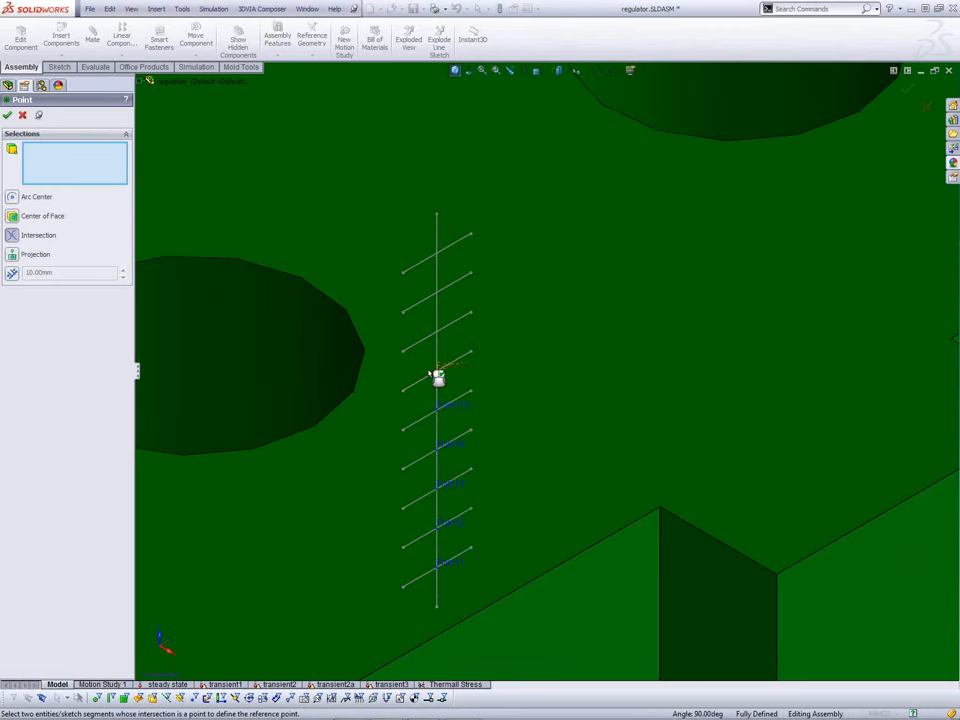
click(438, 323)
click(430, 342)
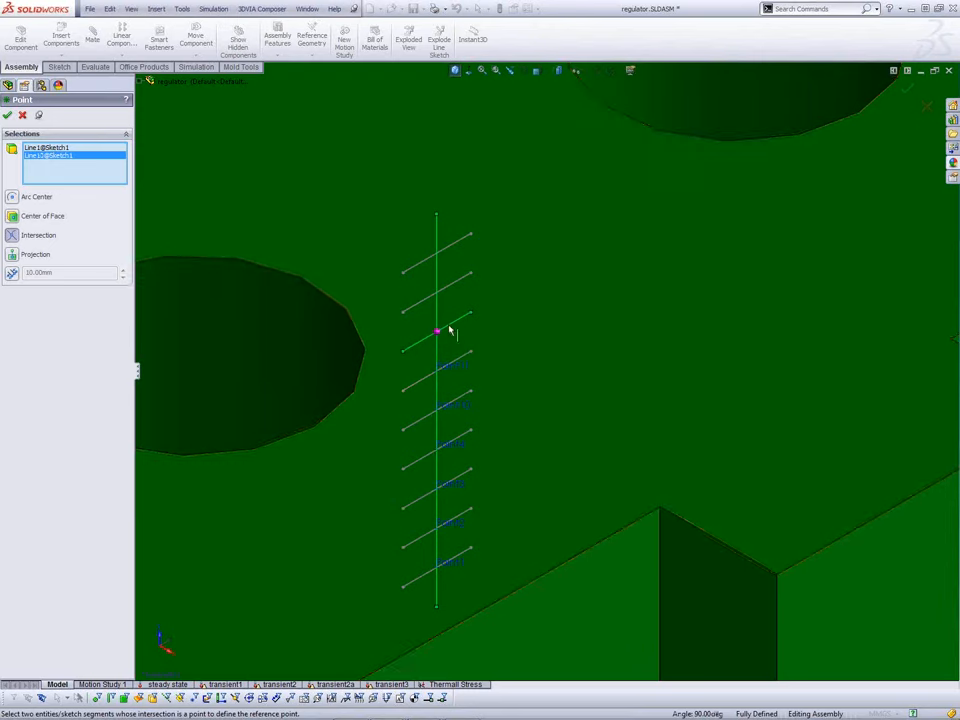
right_click(392, 339)
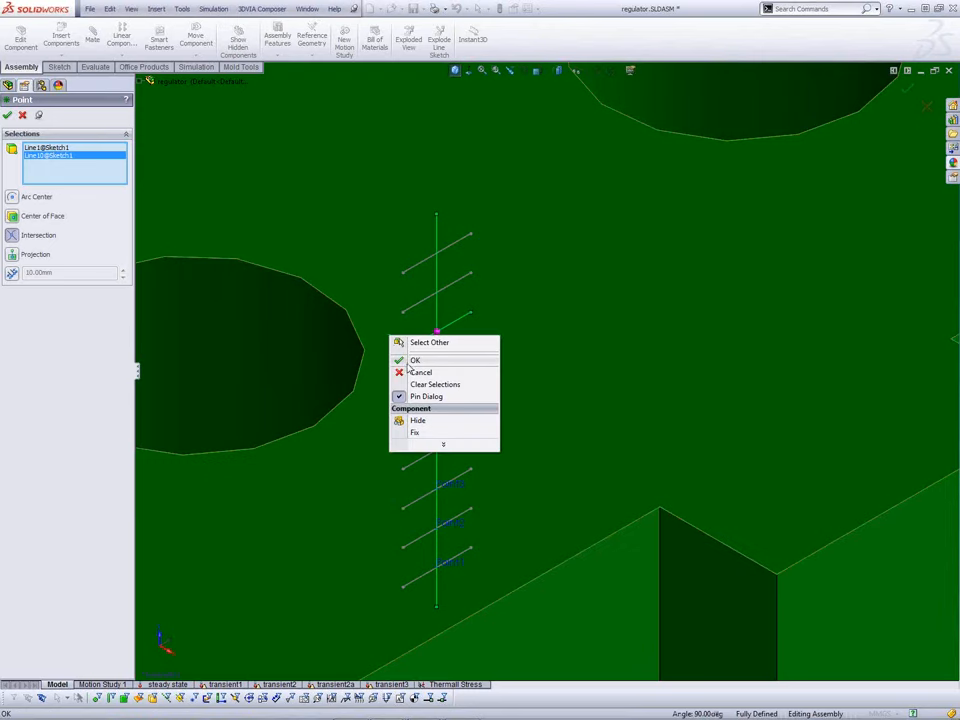
click(408, 362)
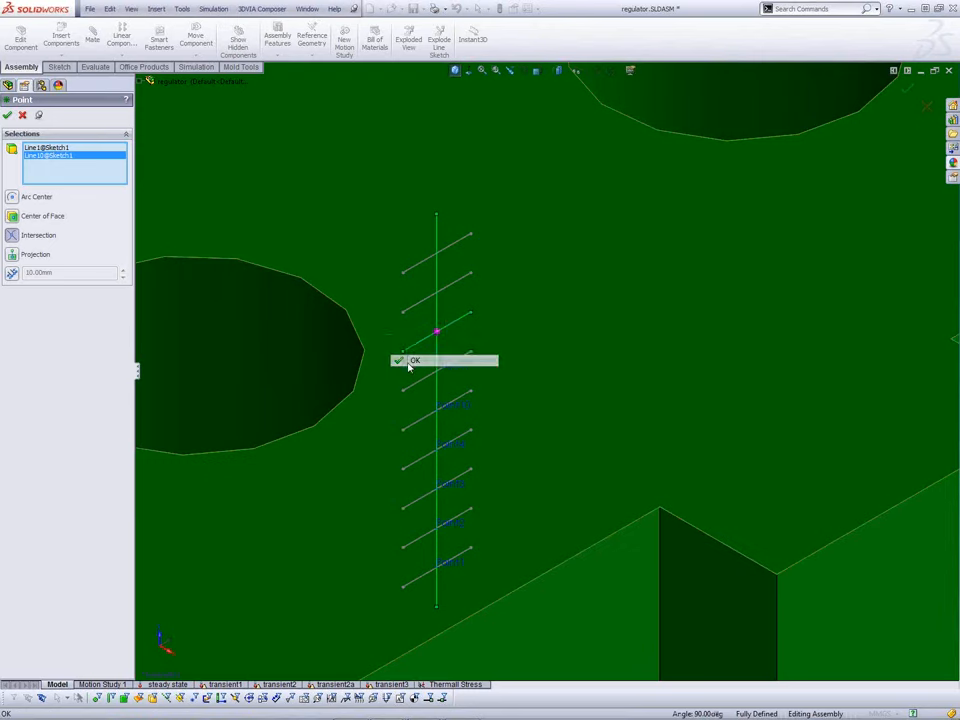
Step: Add the last two intersection points, including the top diagonal, and close the Point tool
click(438, 287)
click(429, 307)
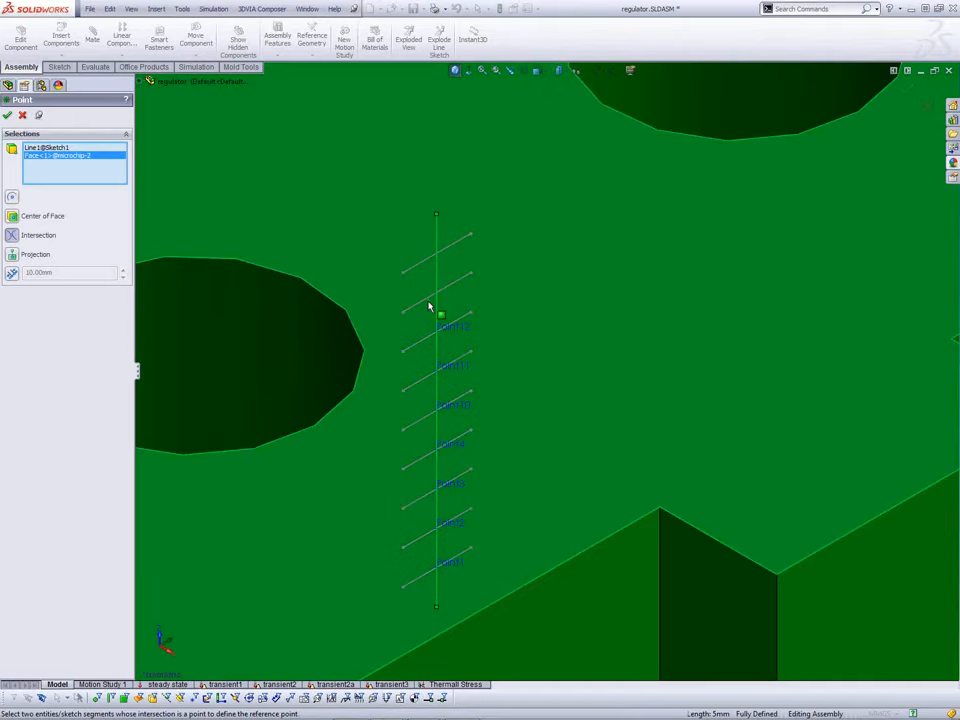
click(425, 314)
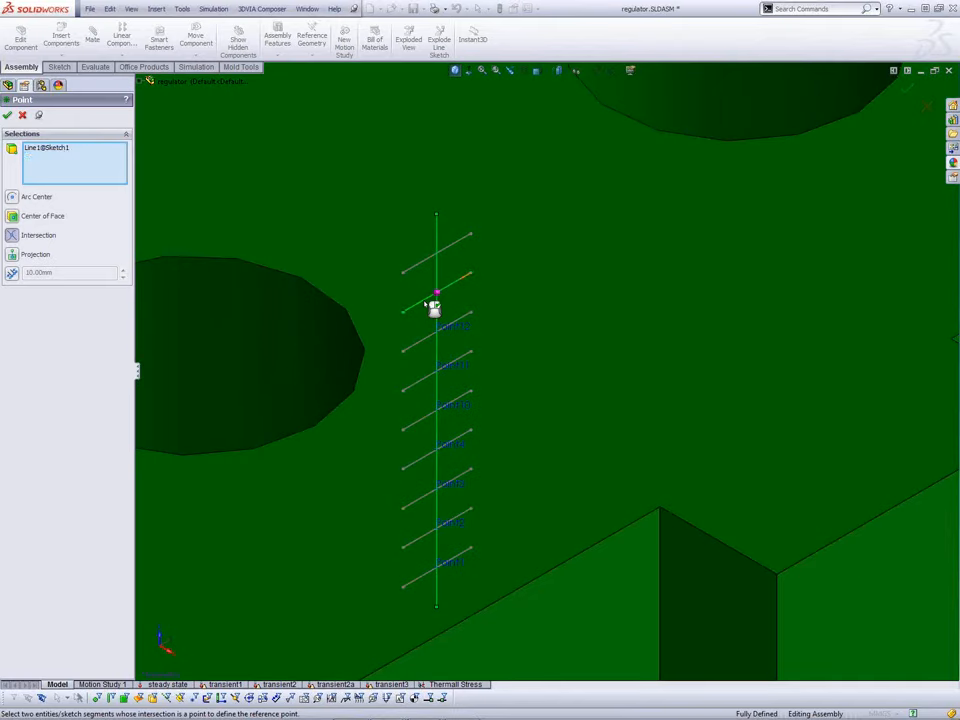
click(432, 309)
right_click(420, 318)
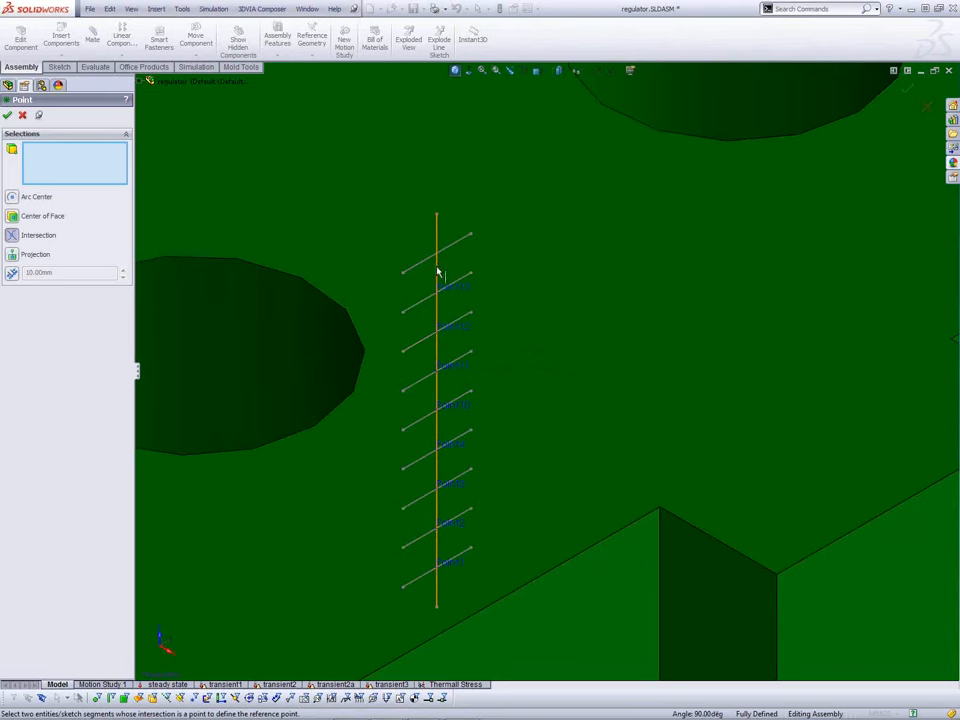
click(437, 271)
click(430, 268)
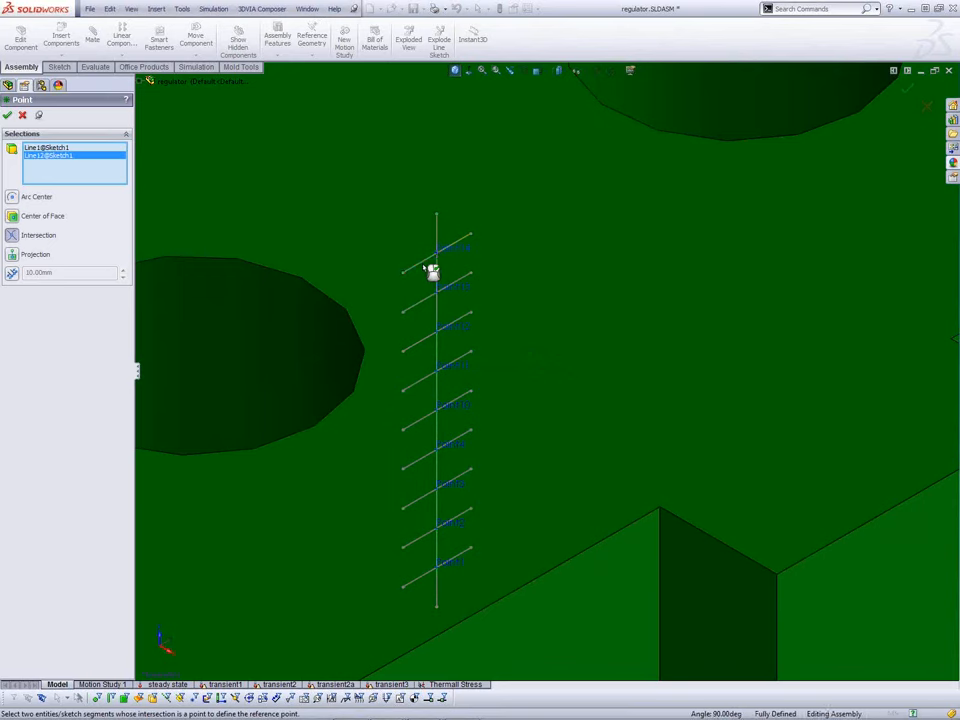
right_click(430, 268)
click(23, 115)
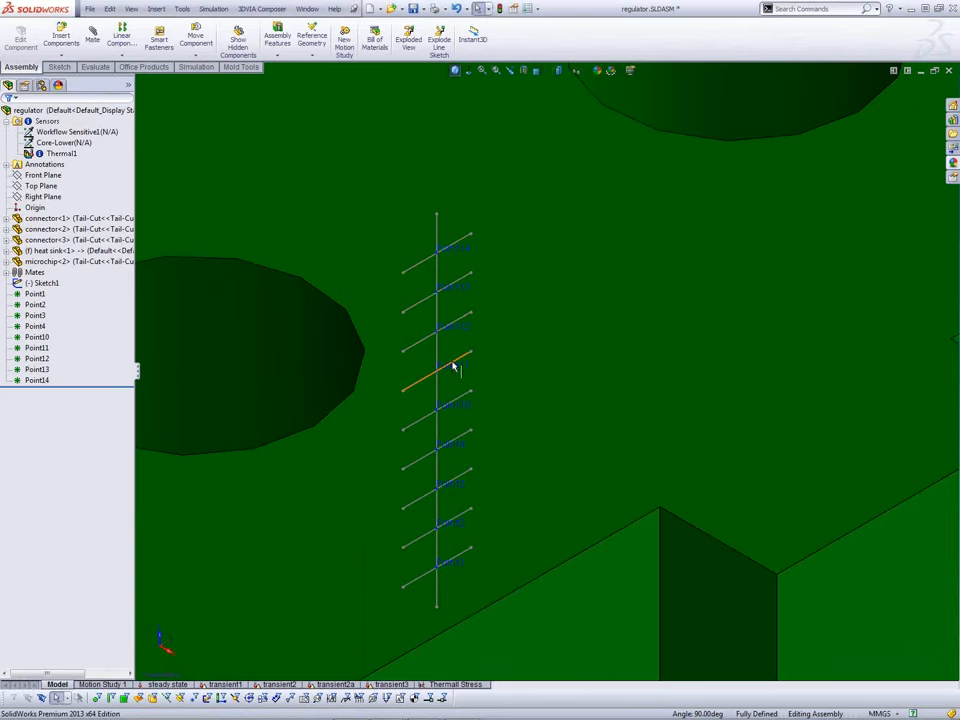
Step: Add a new sensor from the Sensors folder and expand its Sensor Type list
scroll(452, 366, up, 2)
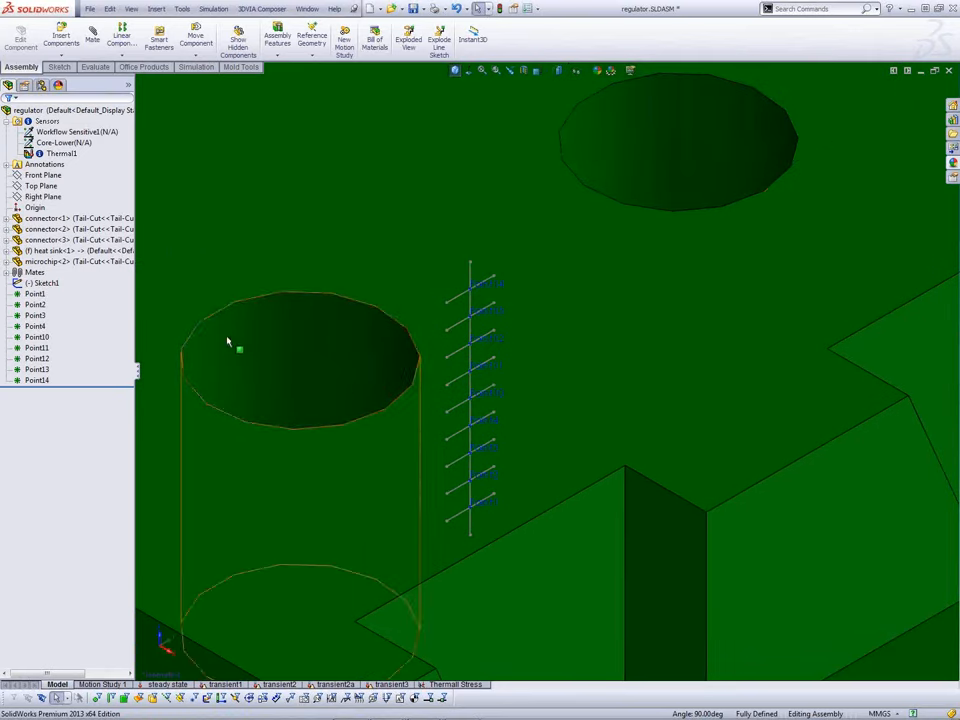
click(40, 122)
right_click(38, 123)
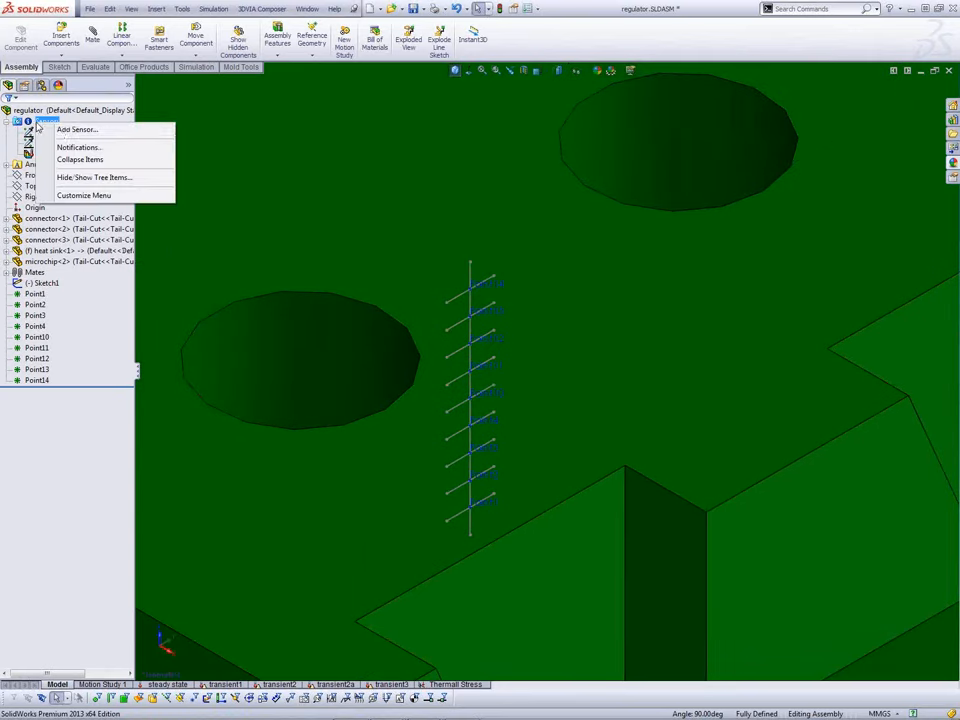
click(62, 129)
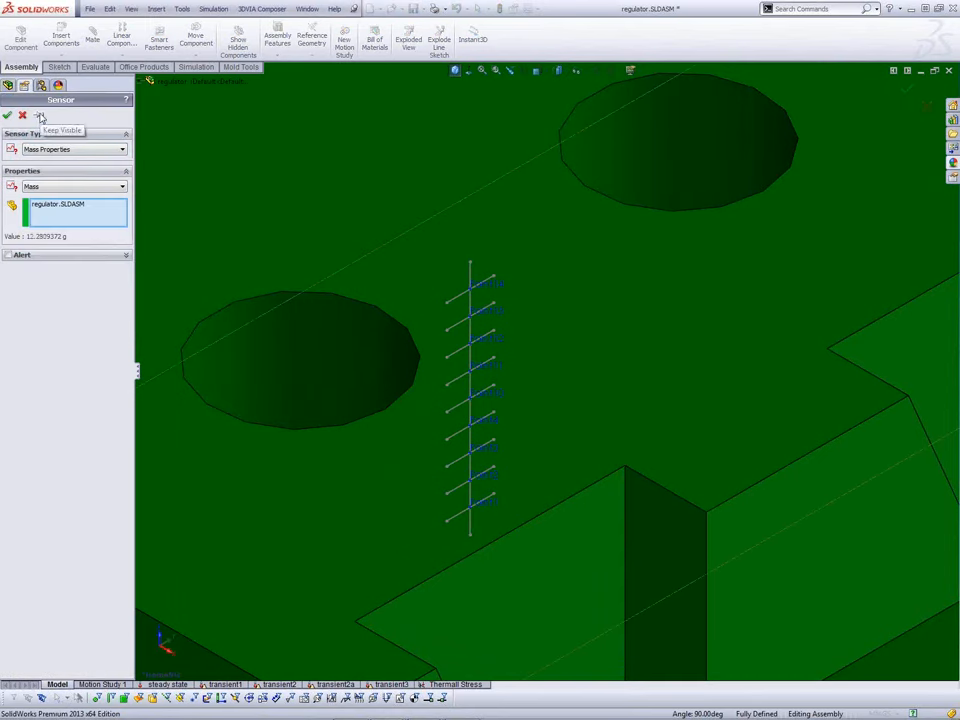
click(90, 150)
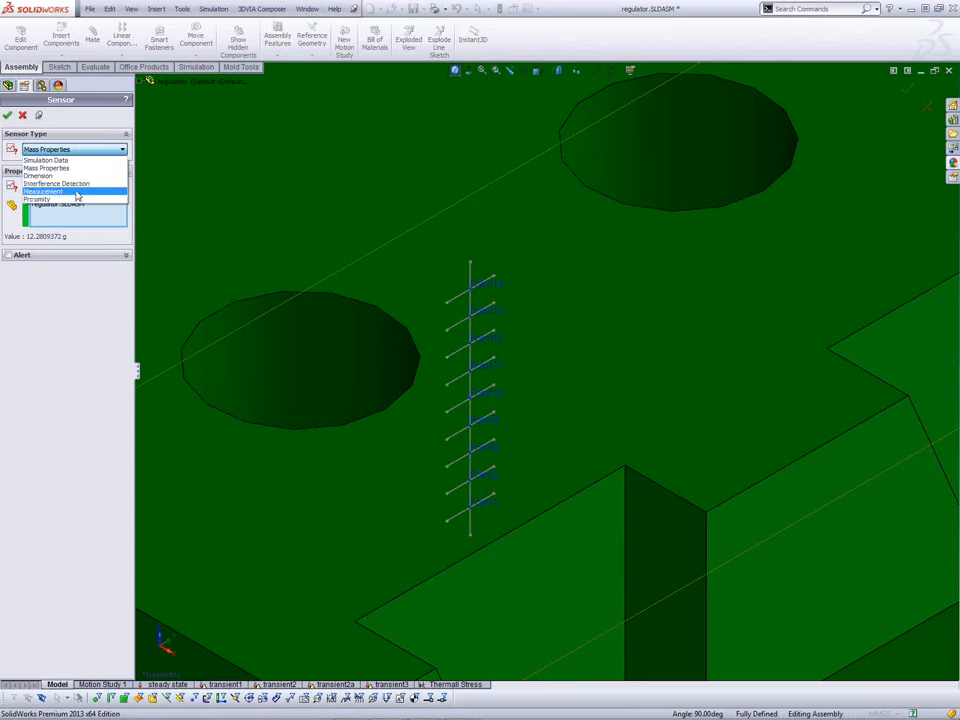
Step: Make it a Simulation Data sensor with Workflow Sensitive quantity, after trying Stress and Thermal
click(55, 160)
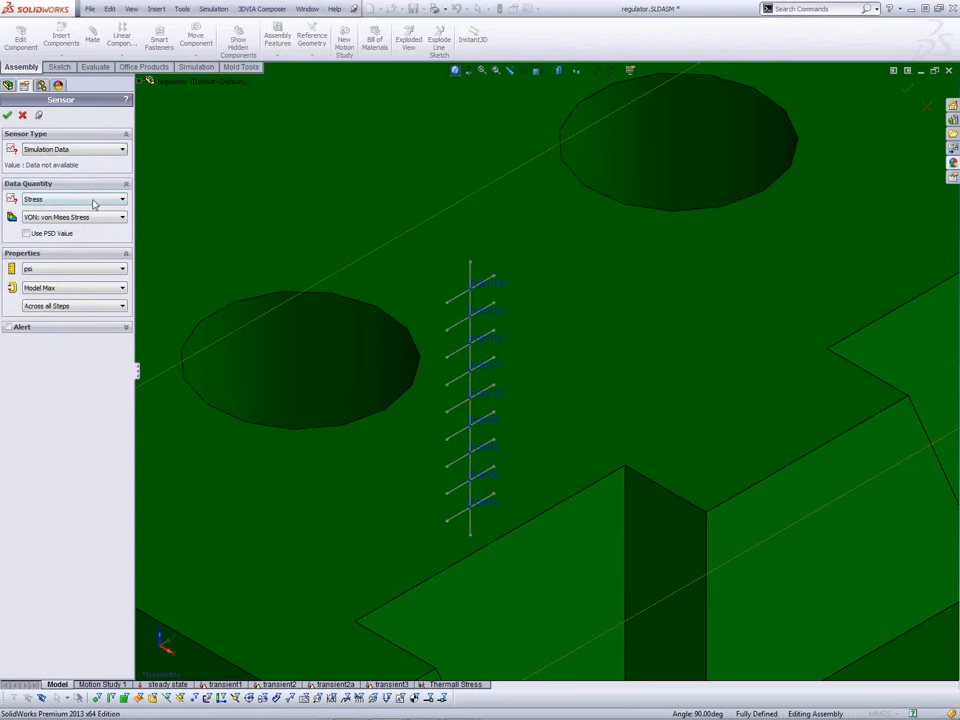
click(94, 204)
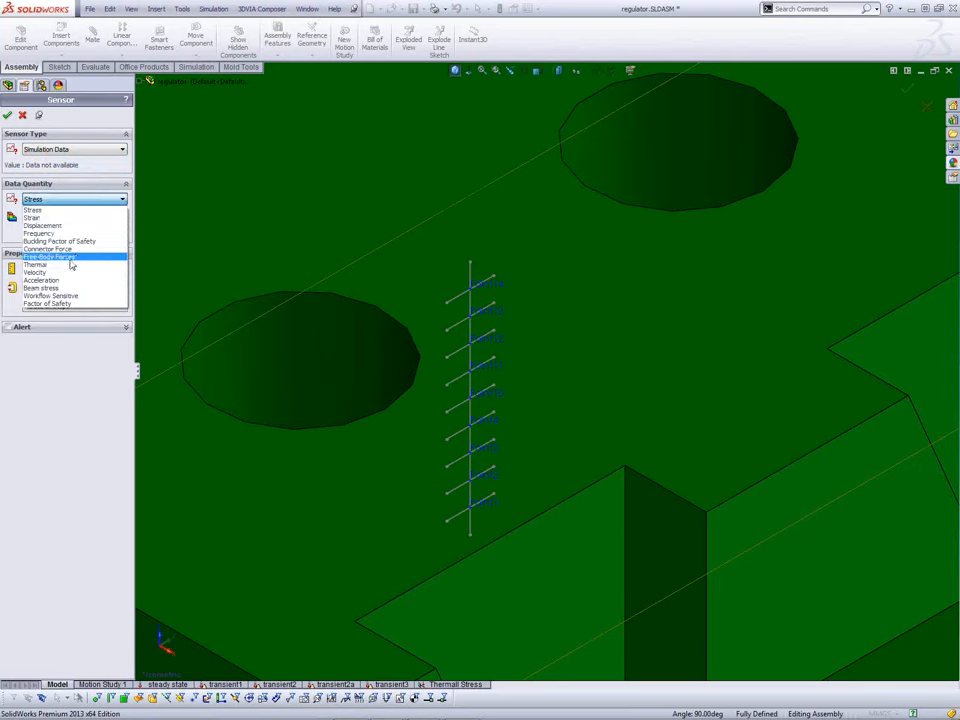
click(61, 208)
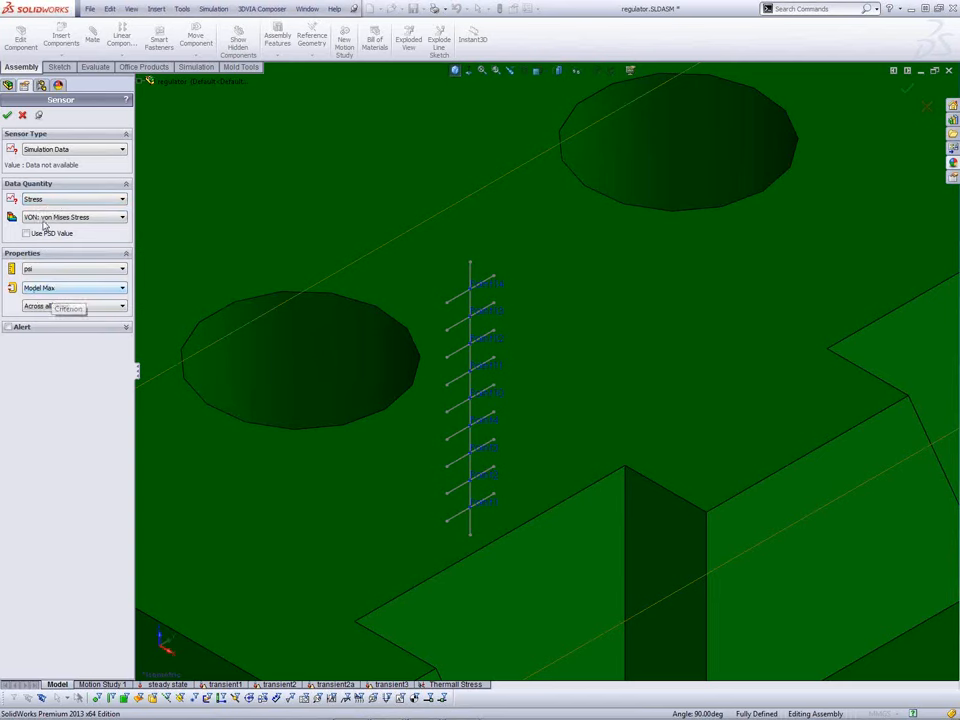
click(46, 200)
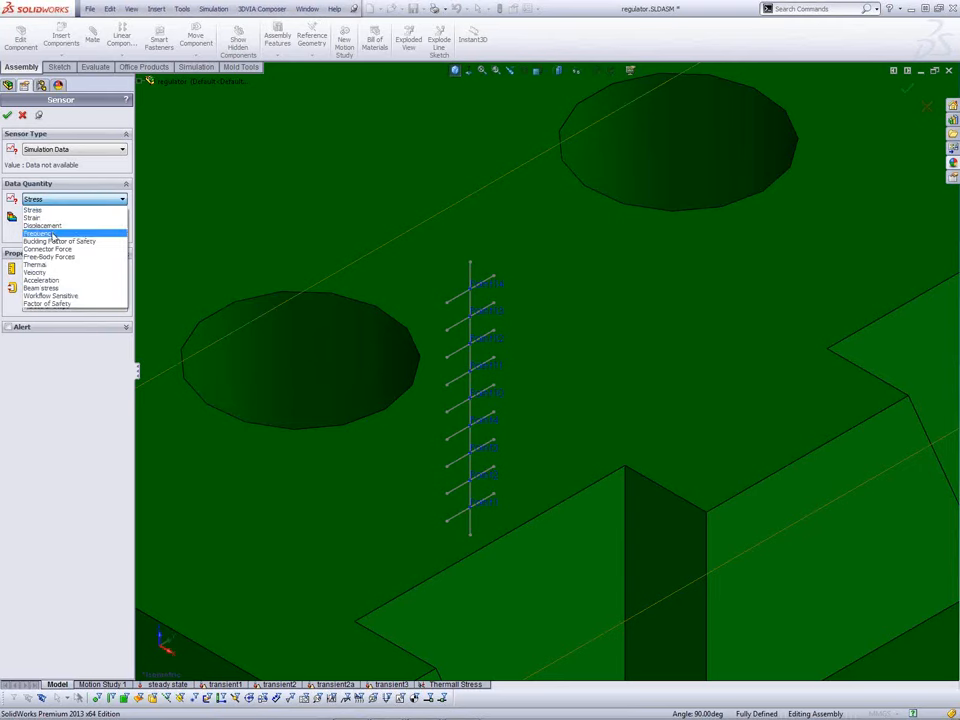
click(48, 265)
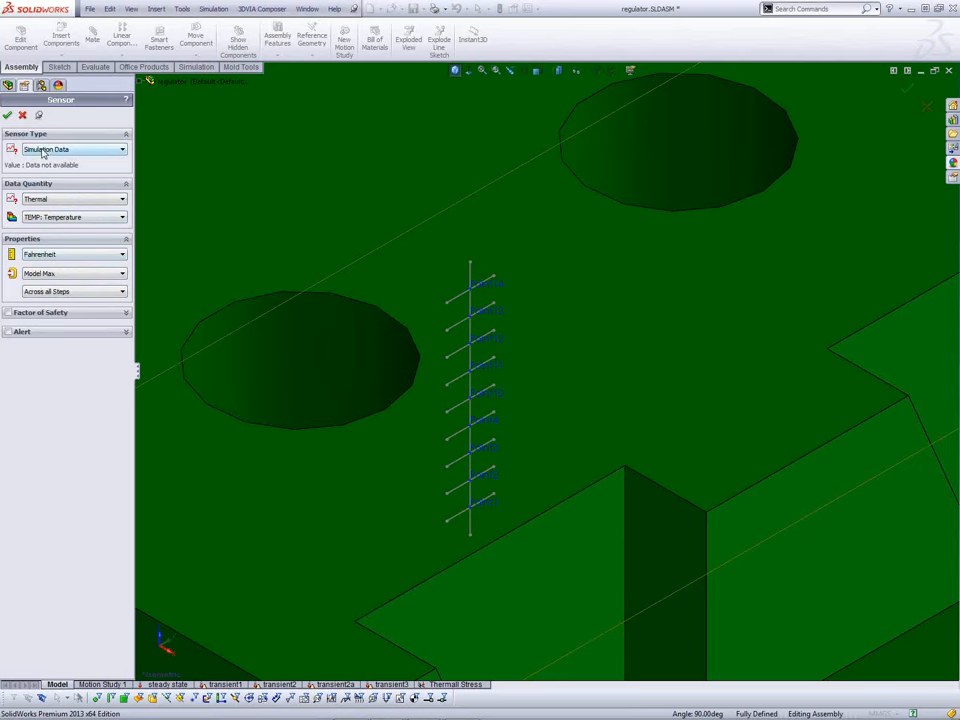
click(61, 200)
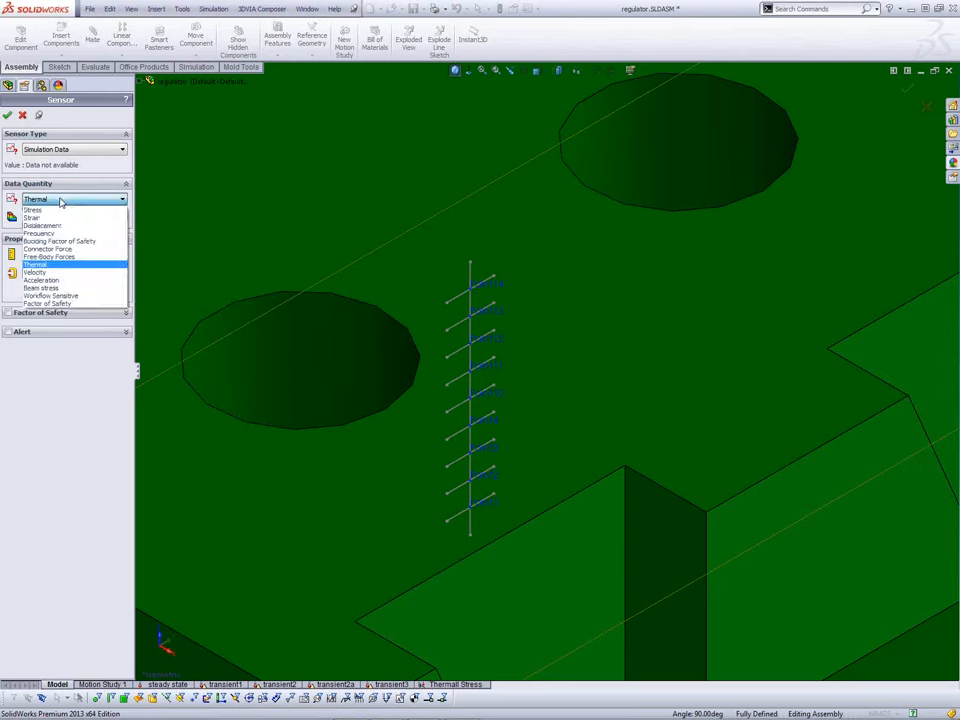
click(61, 297)
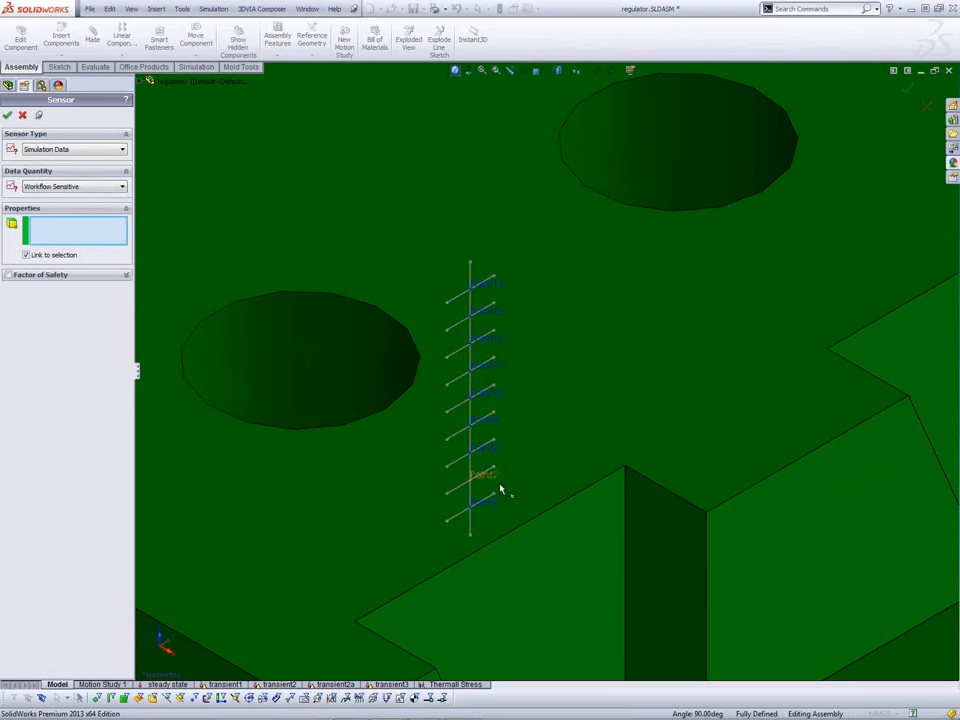
Step: Attach the sensor to sketch Point10, clearing and reselecting the point
click(488, 401)
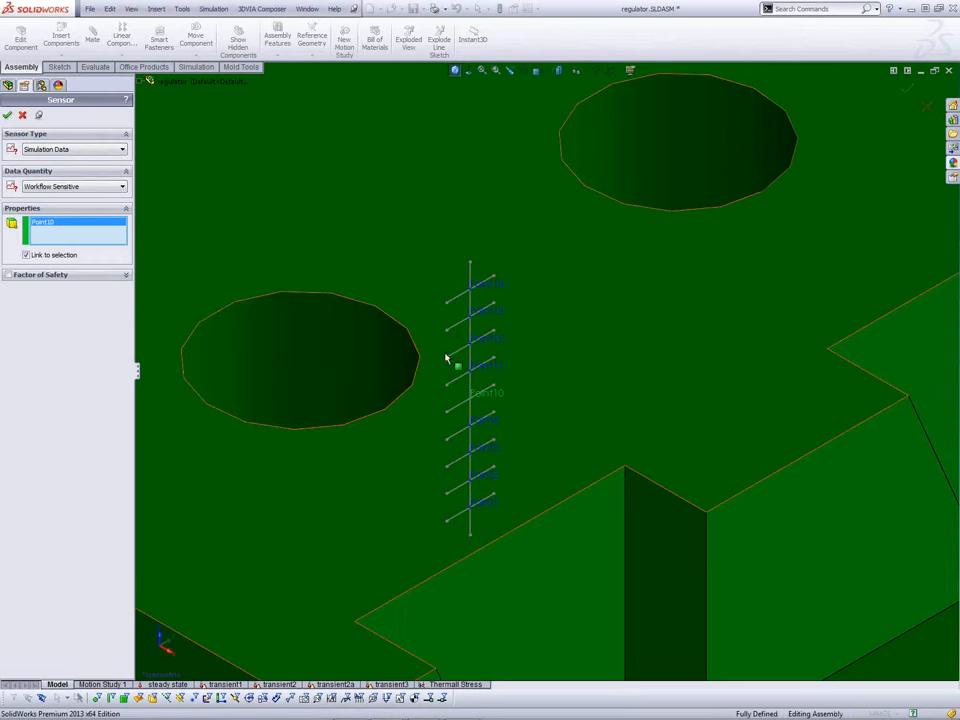
right_click(96, 226)
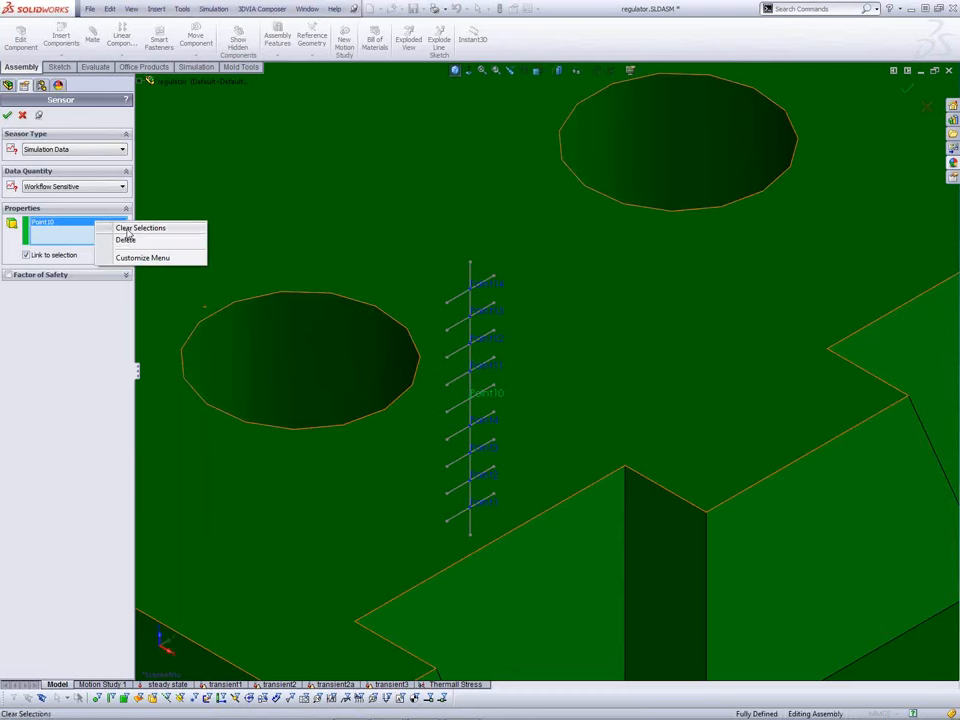
click(130, 228)
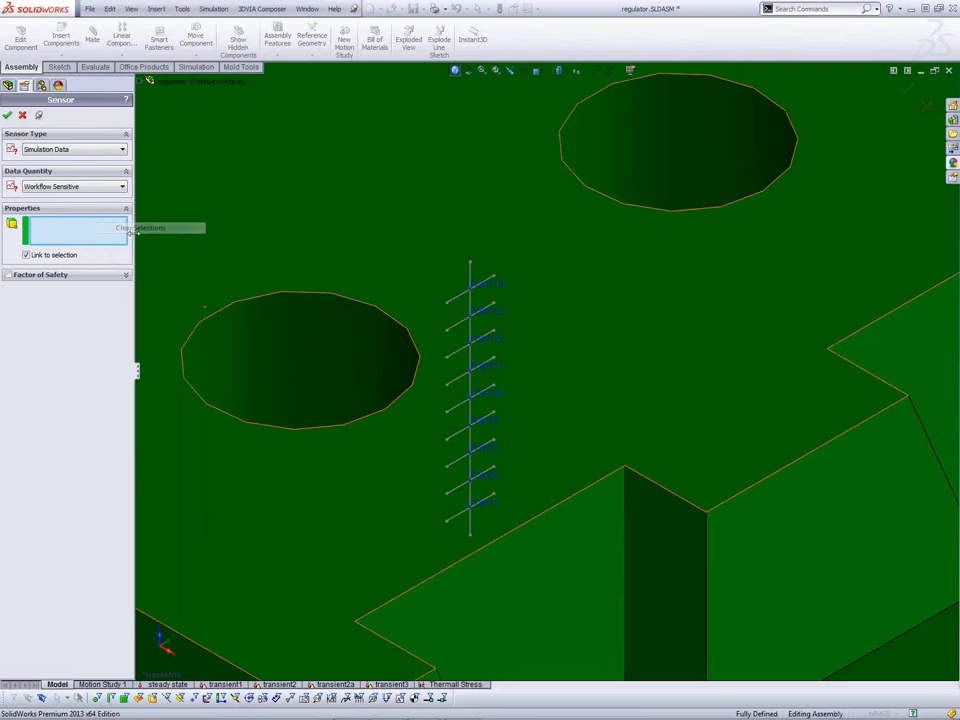
click(487, 397)
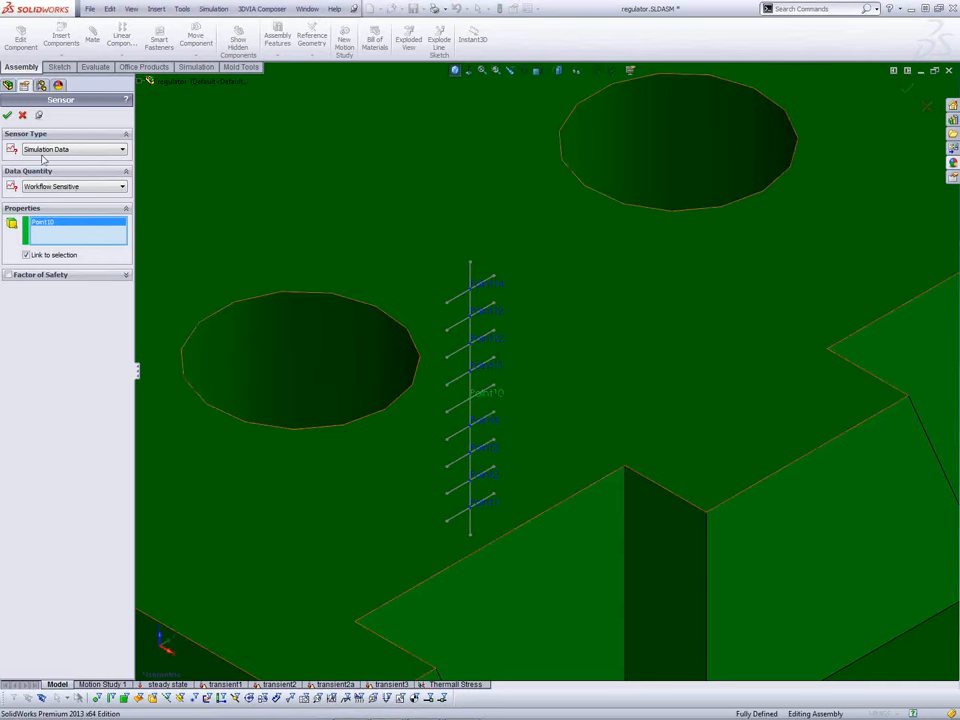
Step: Confirm the Point10 sensor and select Workflow Sensitive3 through Workflow Sensitive9
click(8, 115)
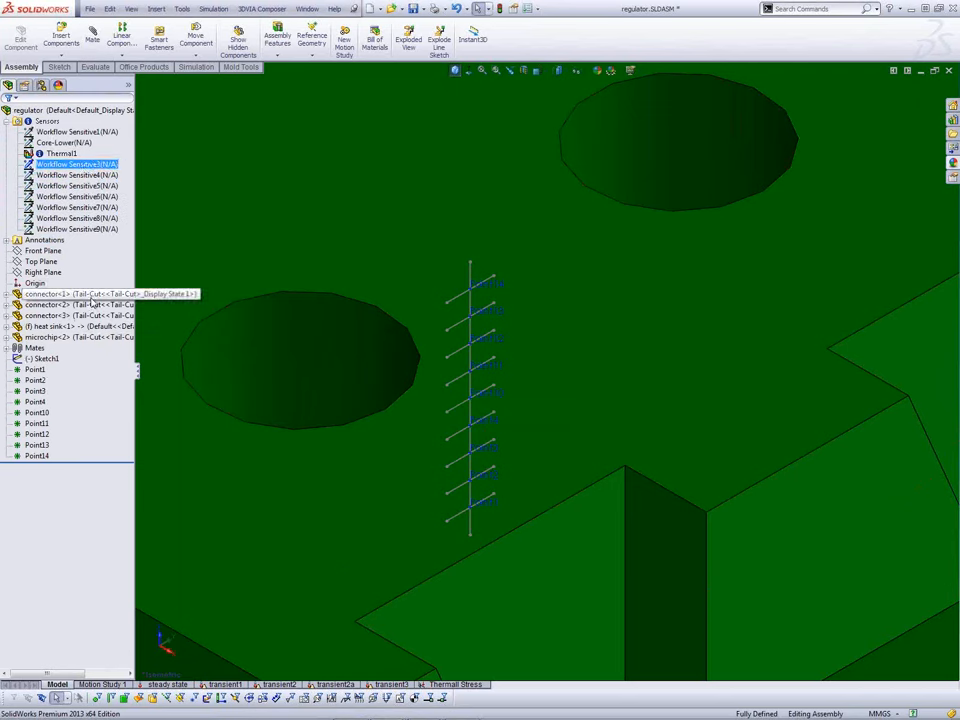
shift+click(88, 229)
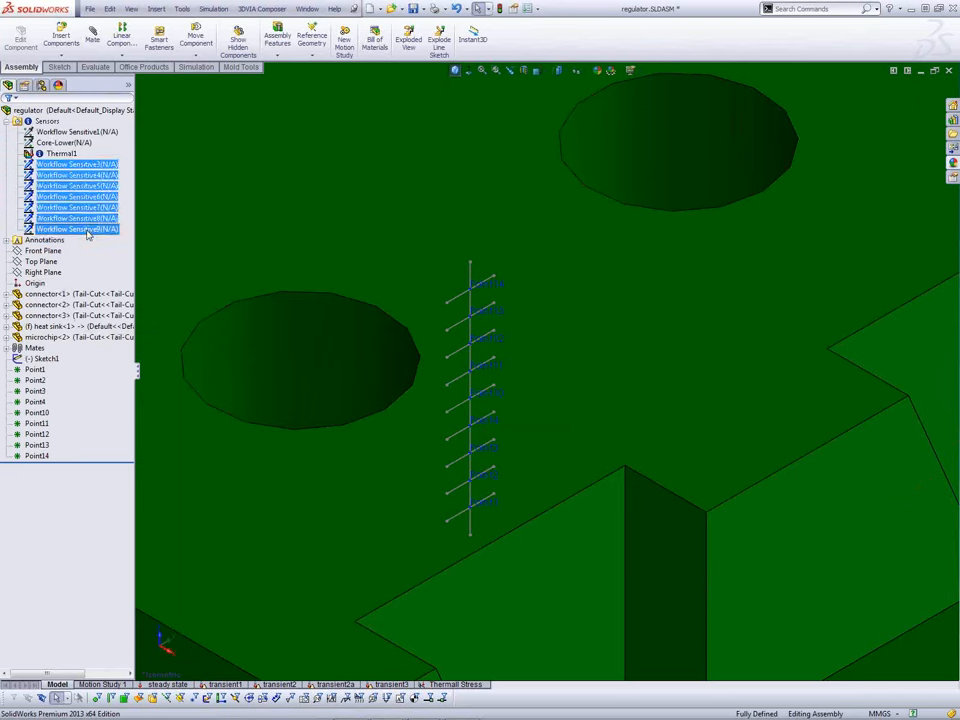
Step: Delete the selected sensors and add a Workflow Sensitive Simulation Data sensor on Point10
key(Delete)
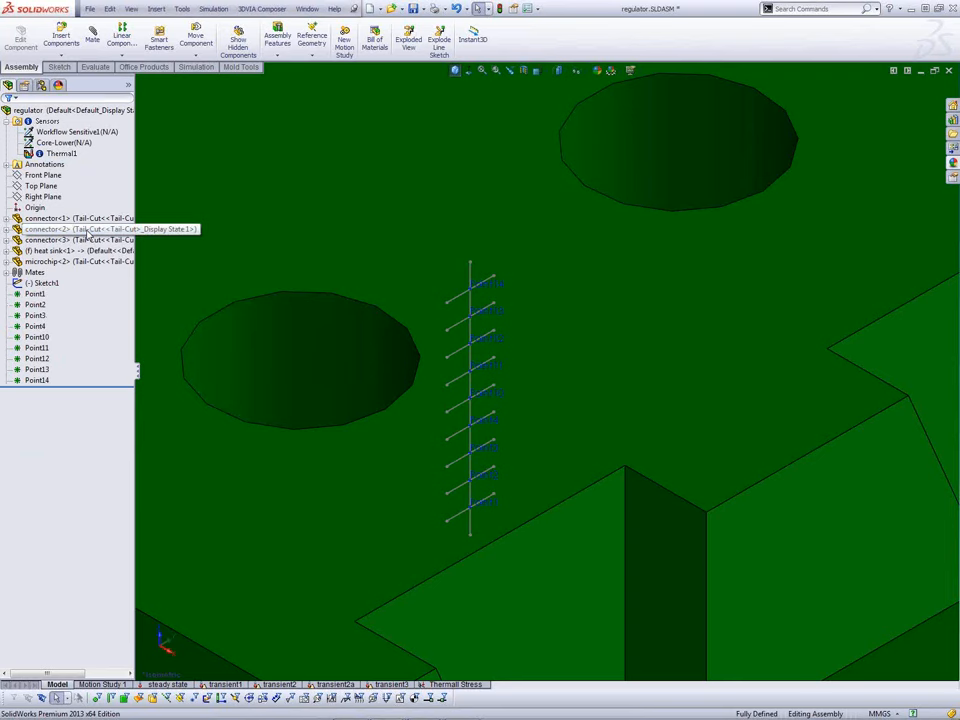
right_click(48, 121)
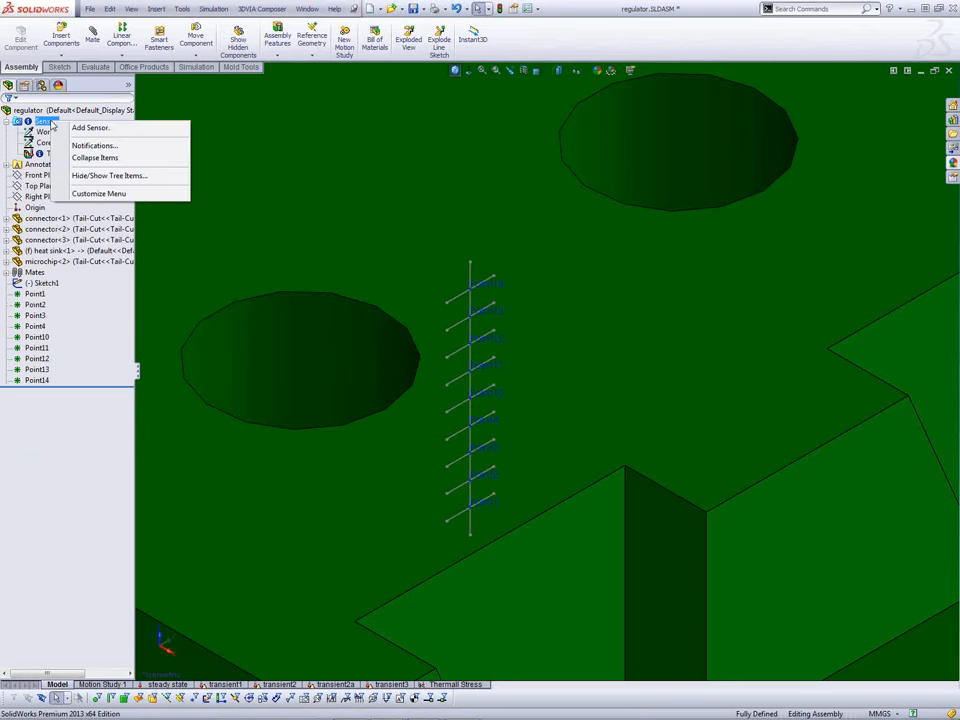
click(86, 128)
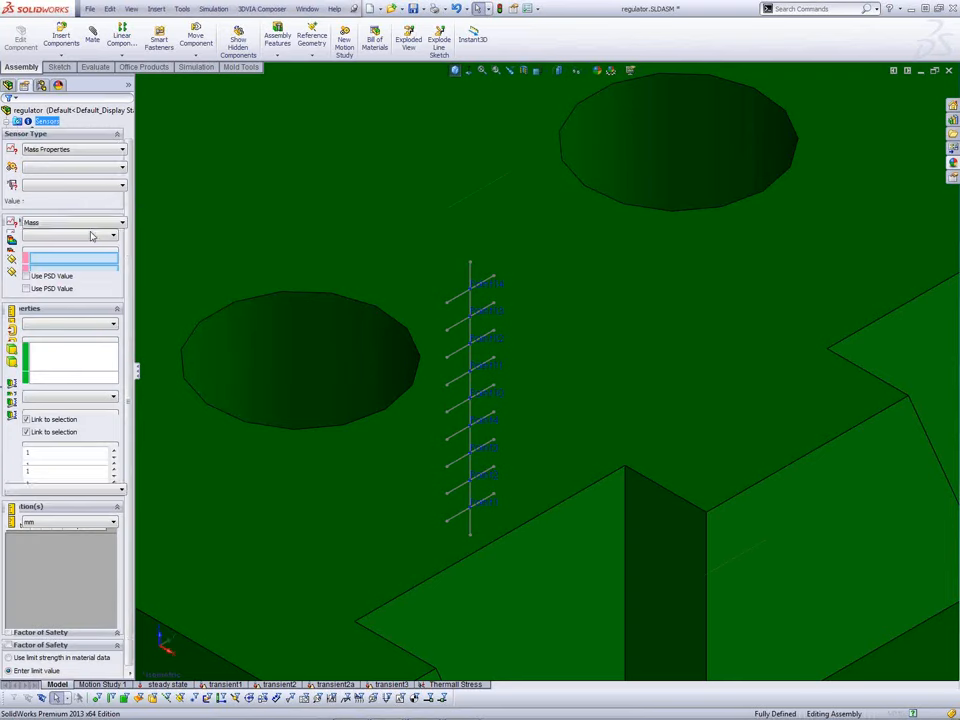
click(84, 155)
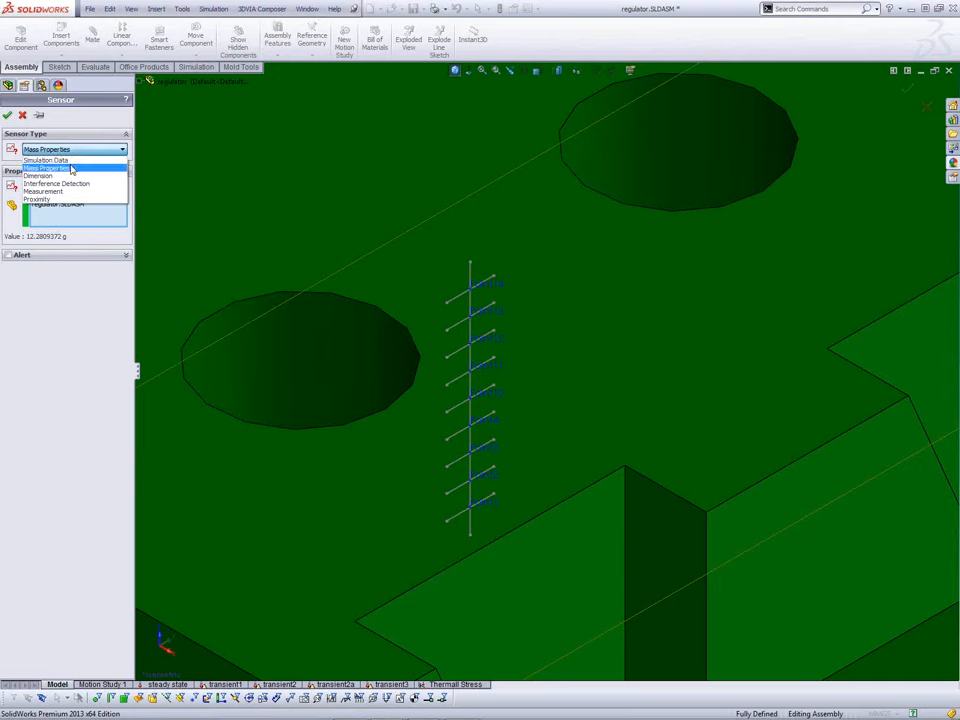
click(62, 161)
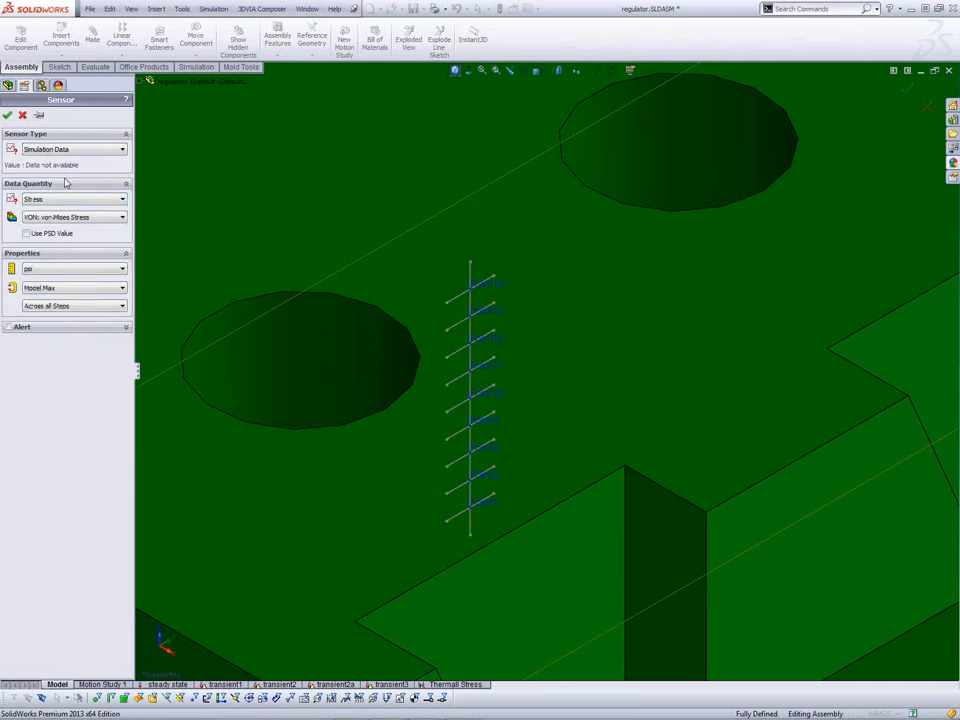
click(63, 200)
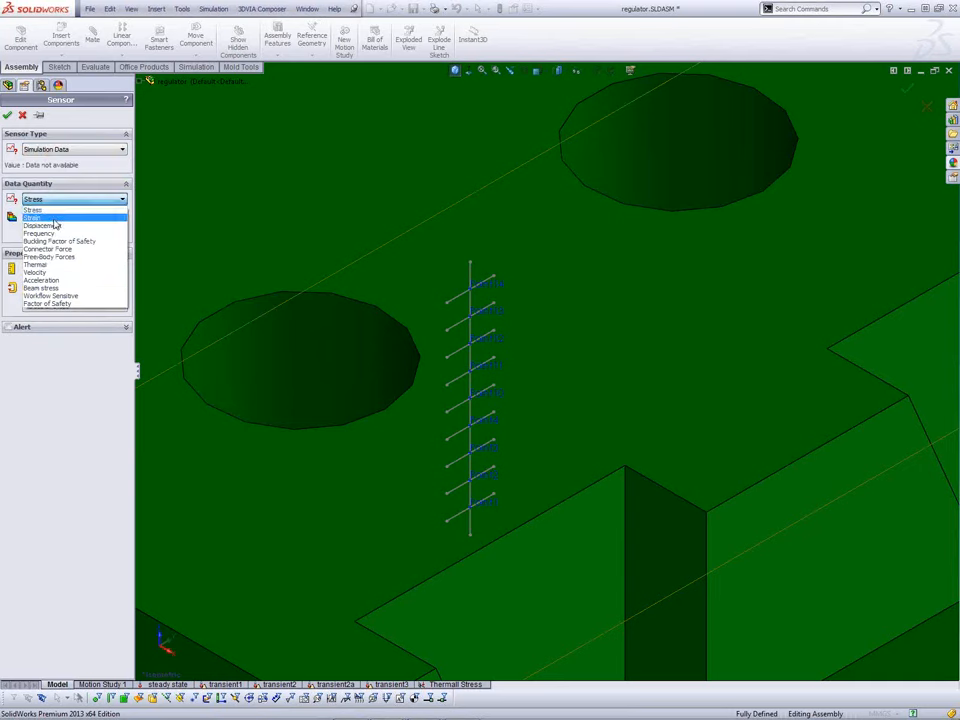
click(50, 296)
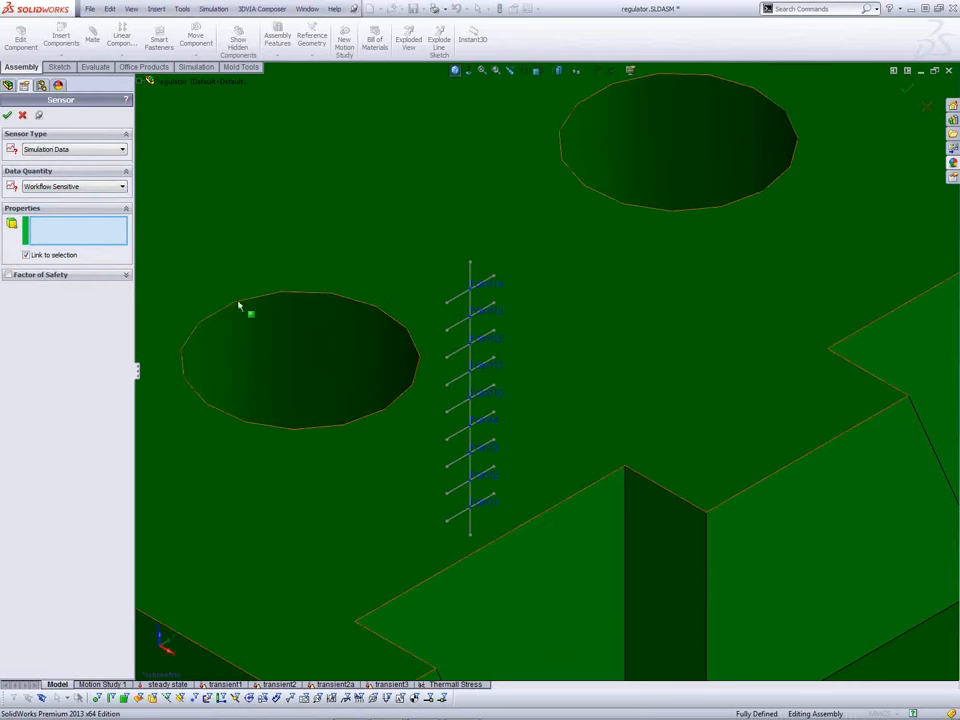
click(490, 405)
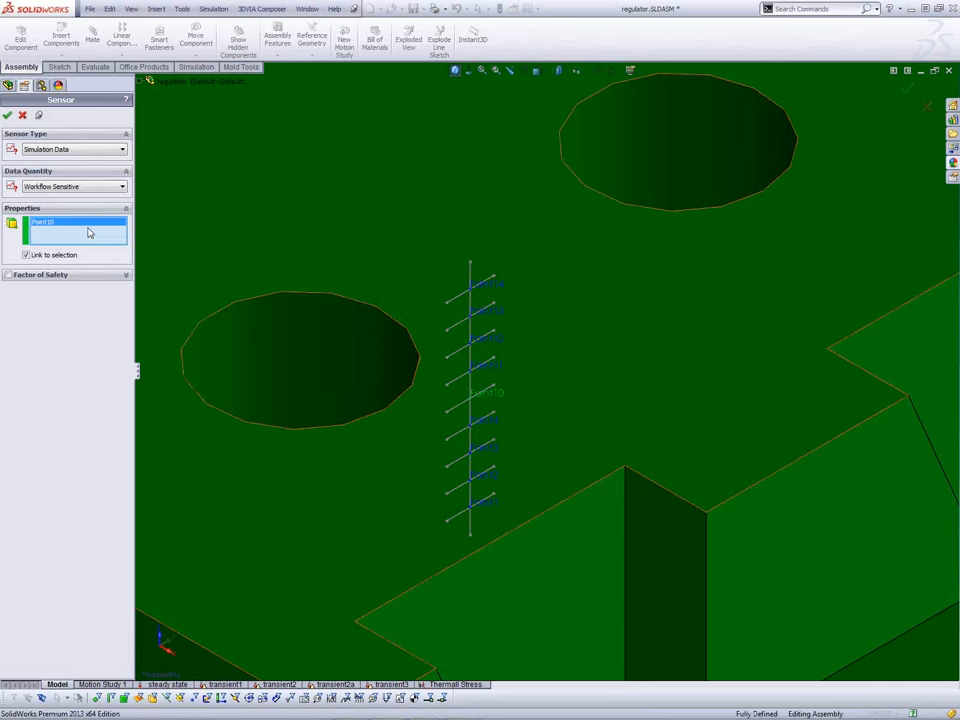
click(7, 115)
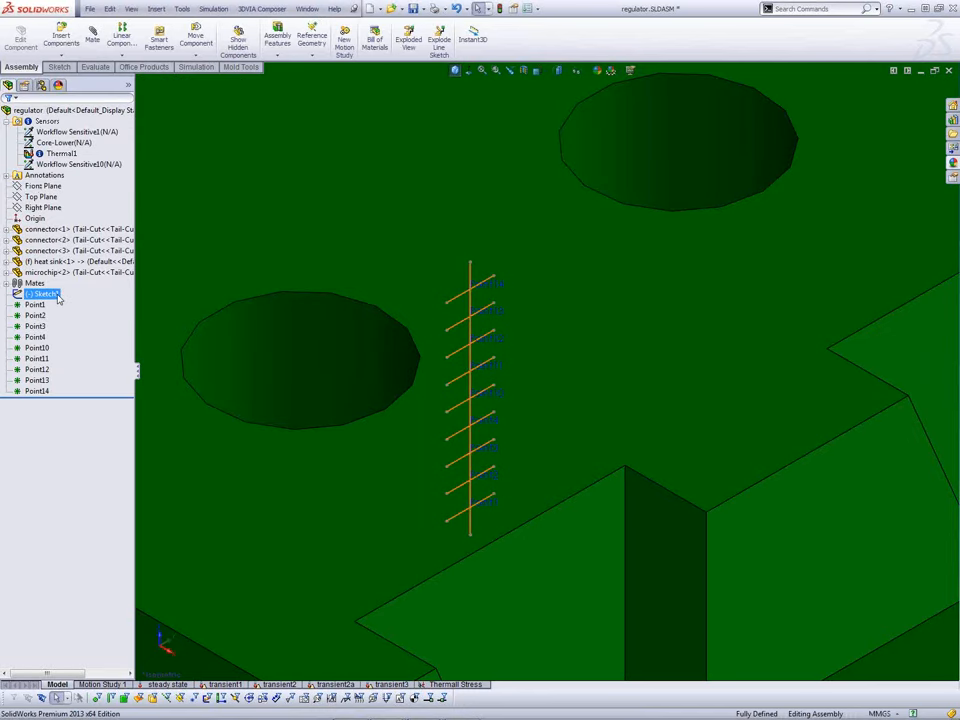
Step: Open Workflow Sensitive10 for editing and cancel without changes
click(79, 165)
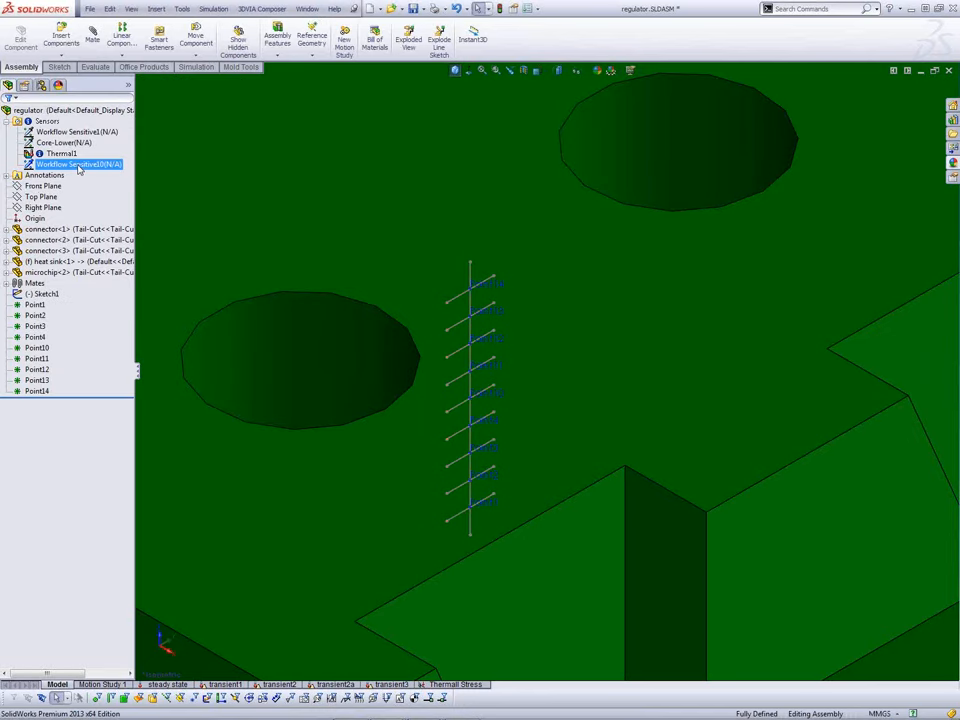
right_click(79, 166)
click(110, 183)
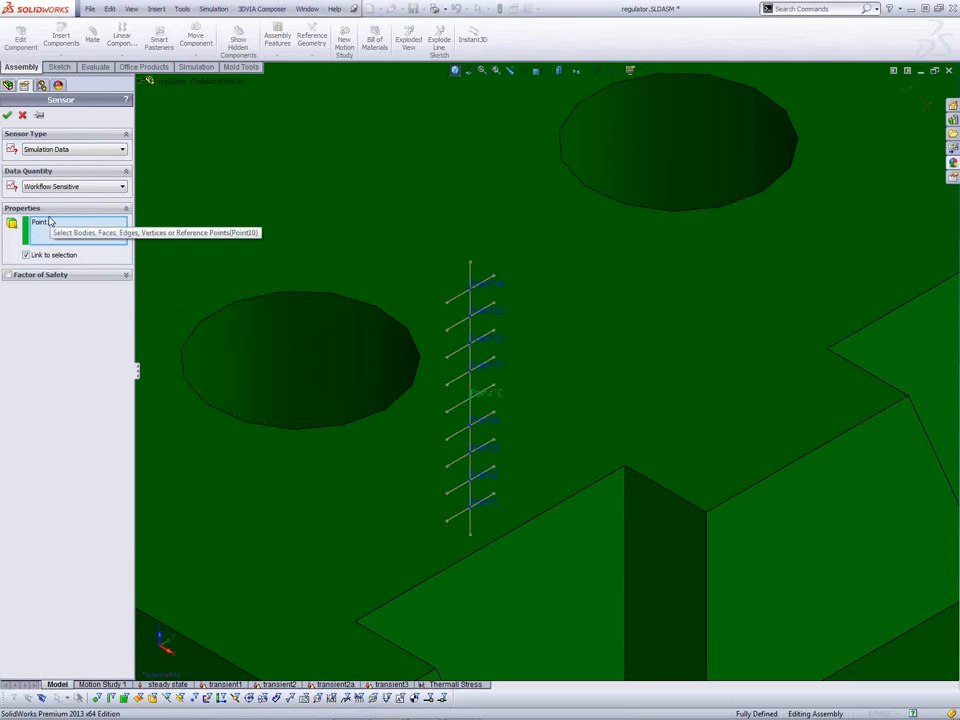
click(22, 116)
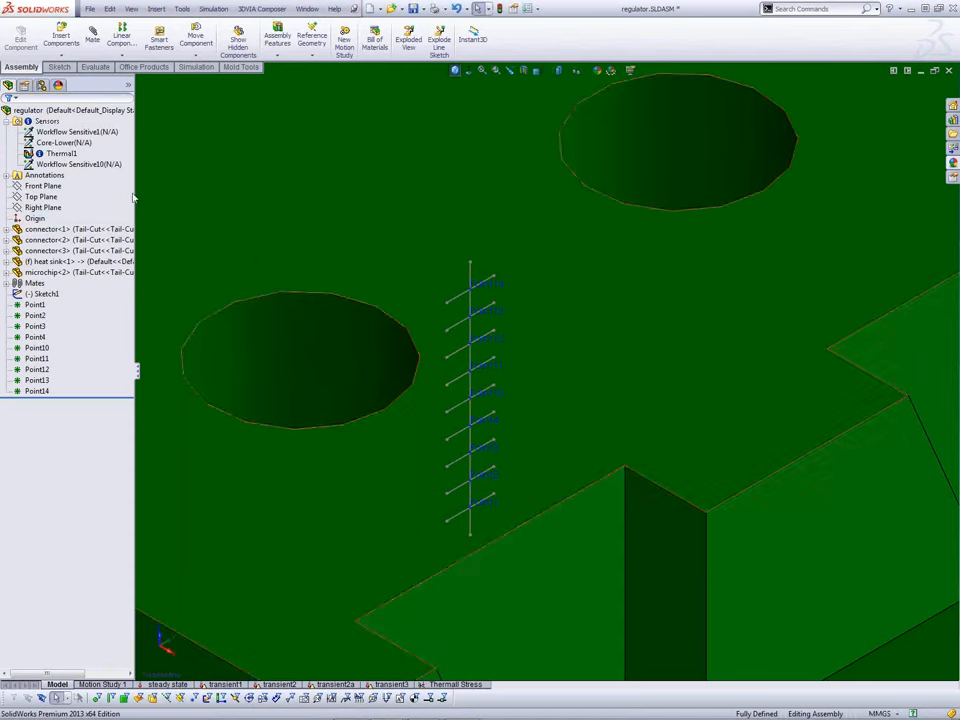
Step: Add a Workflow Sensitive Simulation Data sensor on Point11, removing regulator.SLDASM from its selection
right_click(58, 123)
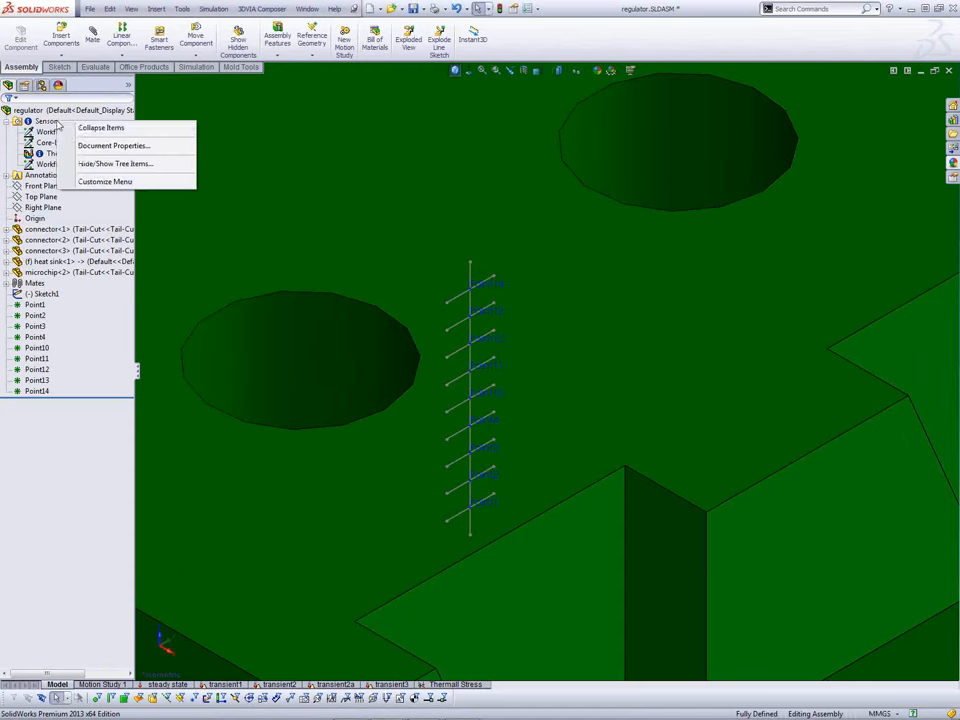
right_click(50, 124)
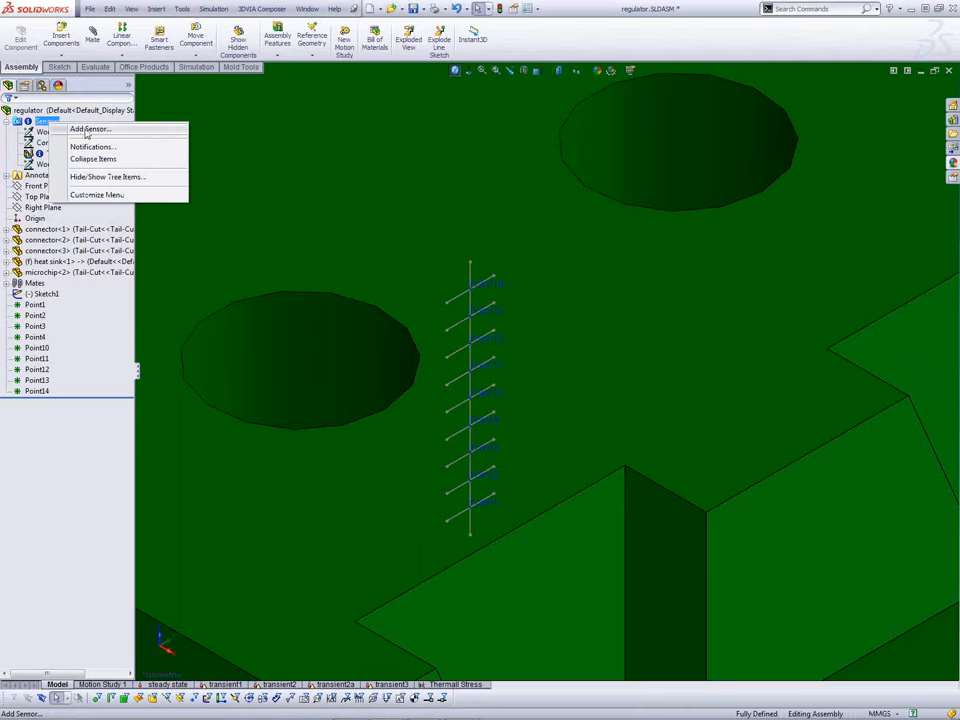
click(90, 129)
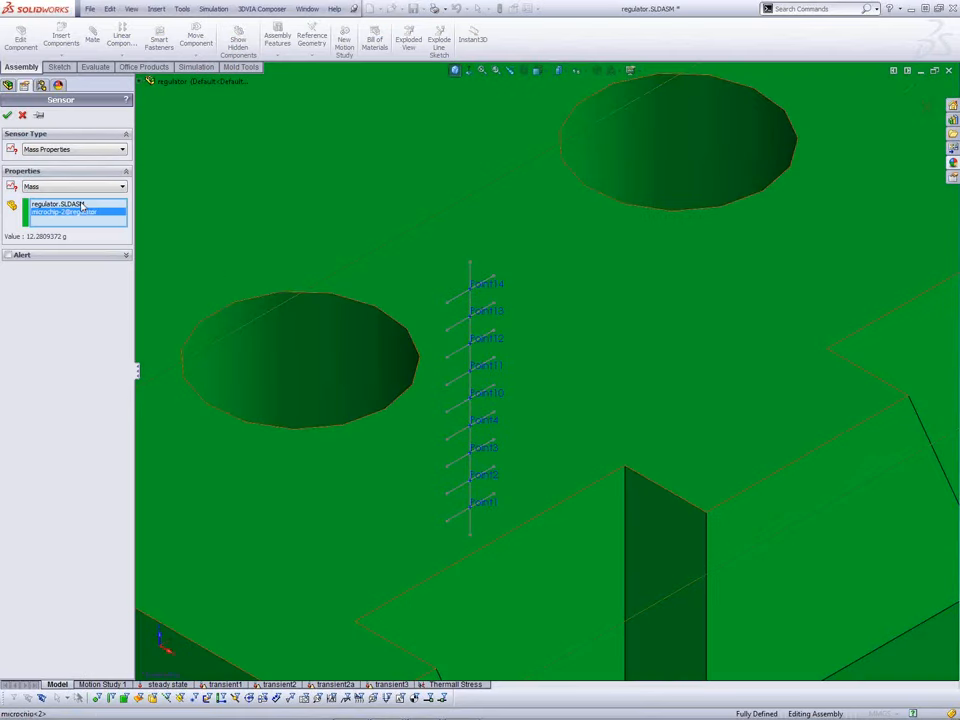
right_click(83, 205)
click(103, 220)
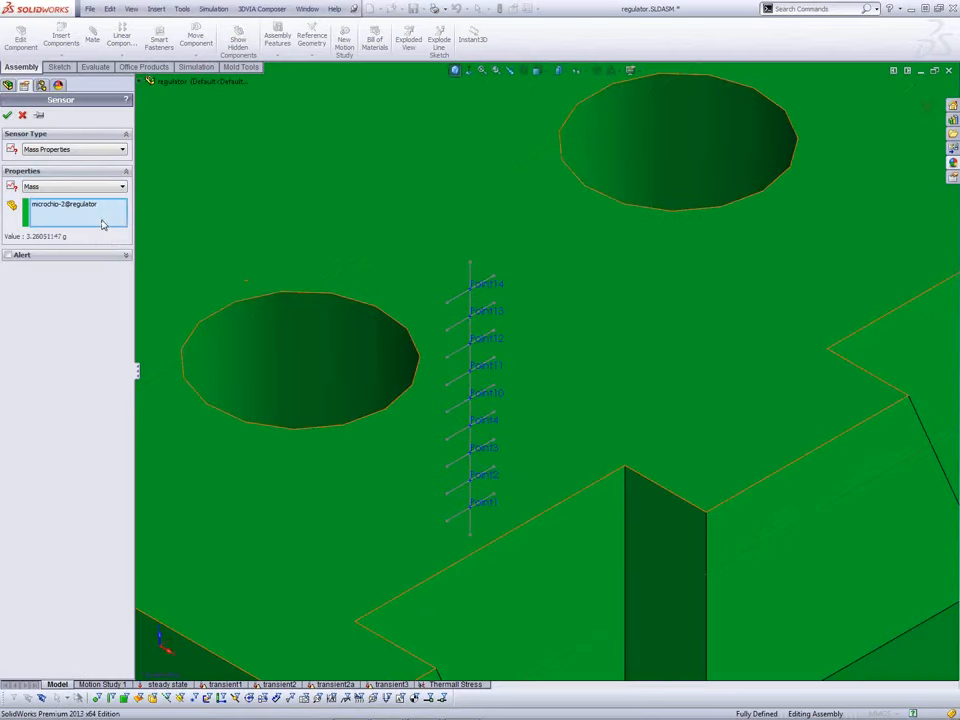
click(78, 151)
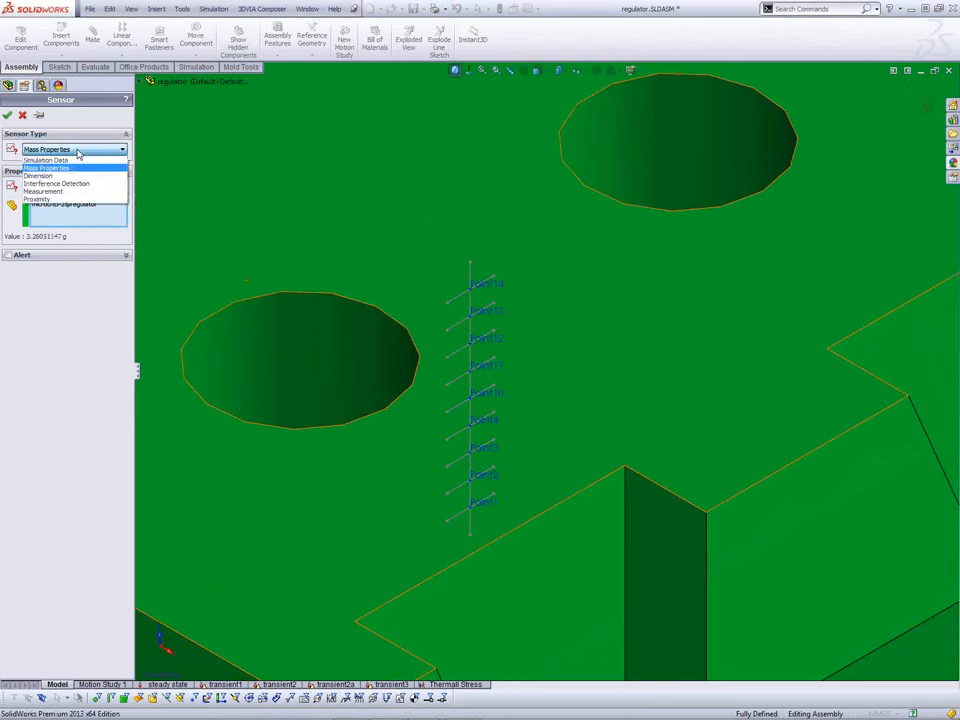
click(77, 160)
click(72, 201)
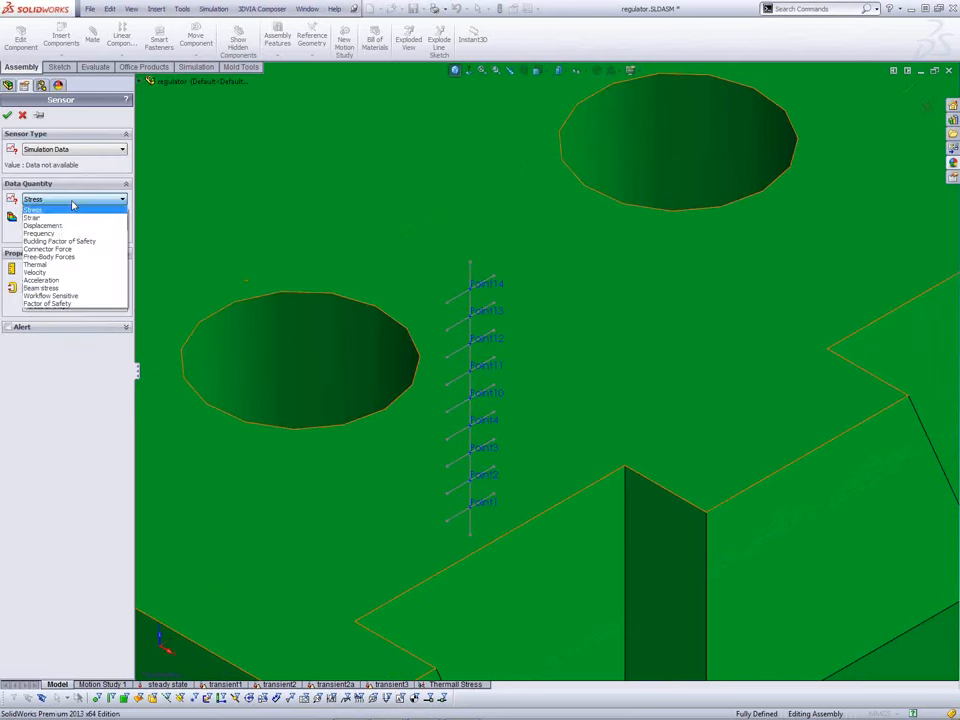
click(54, 302)
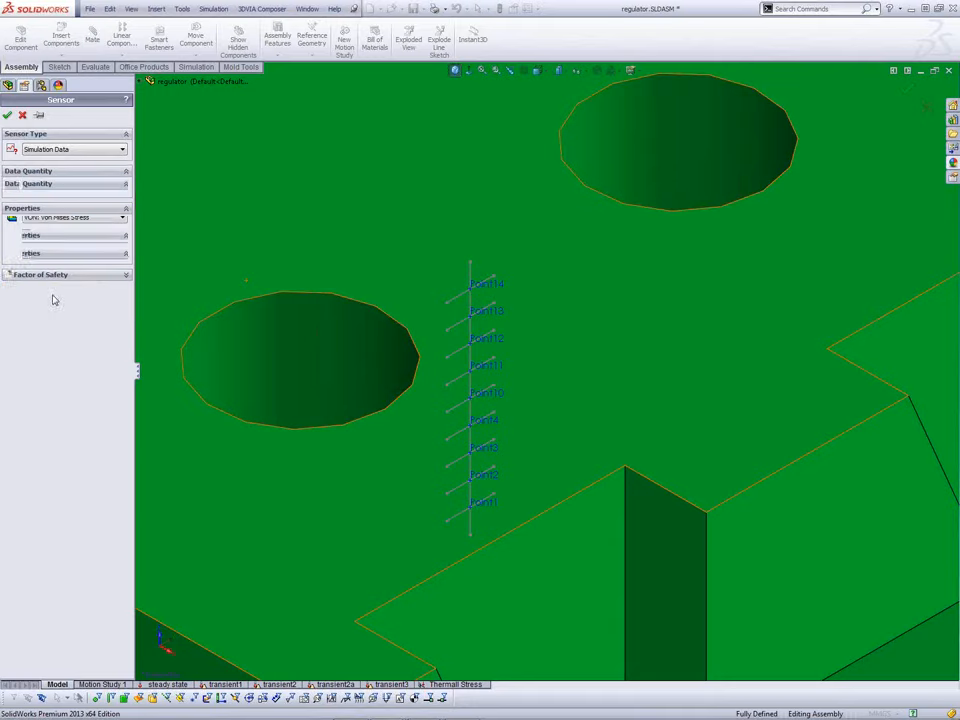
click(484, 372)
key(Return)
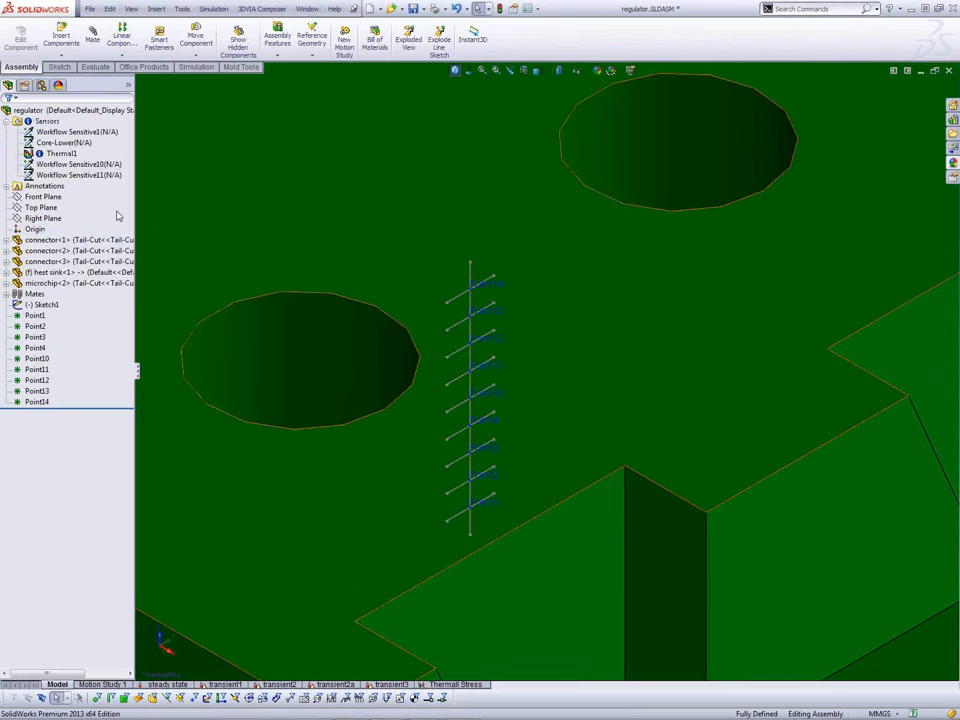
Step: Show the regulator isometrically, zoomed to the chip's sensor points, then switch to the steady state study
click(98, 175)
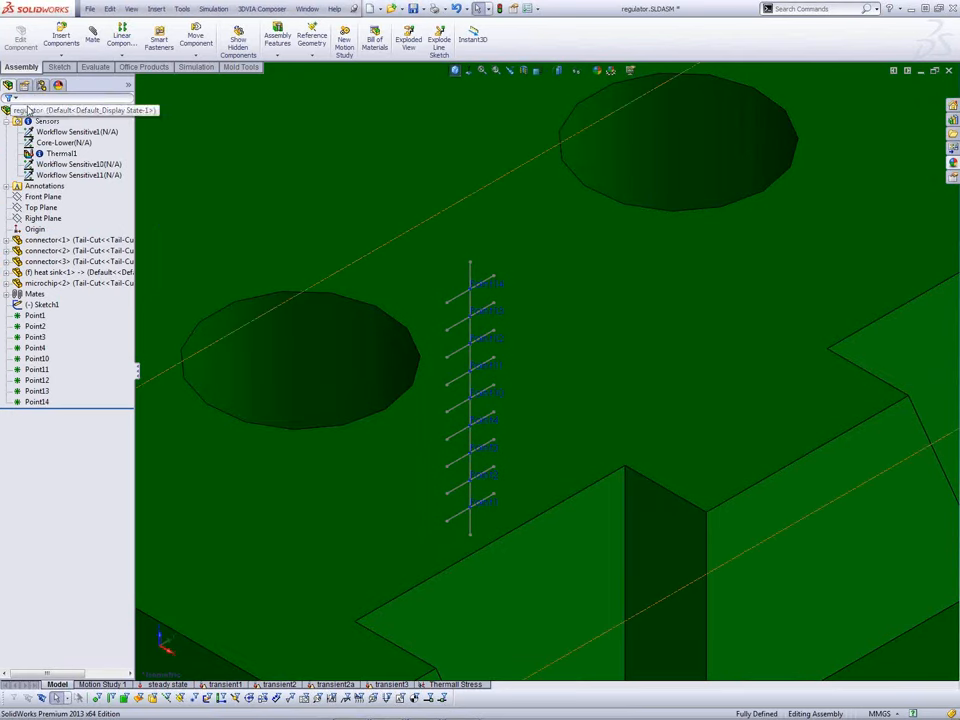
click(268, 317)
key(ctrl+7)
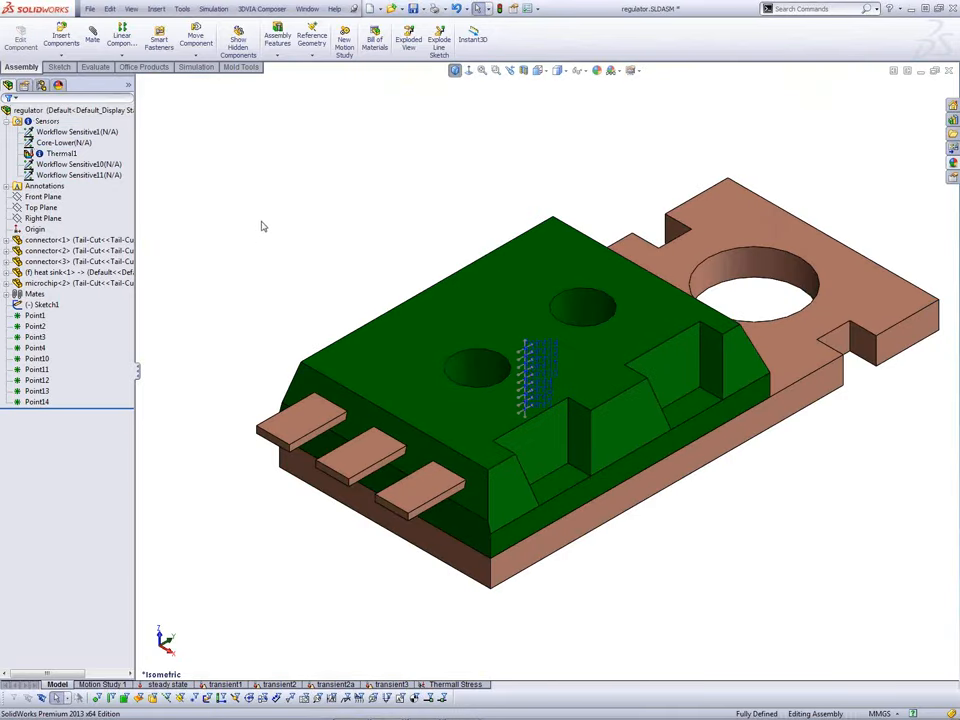
scroll(845, 255, down, 2)
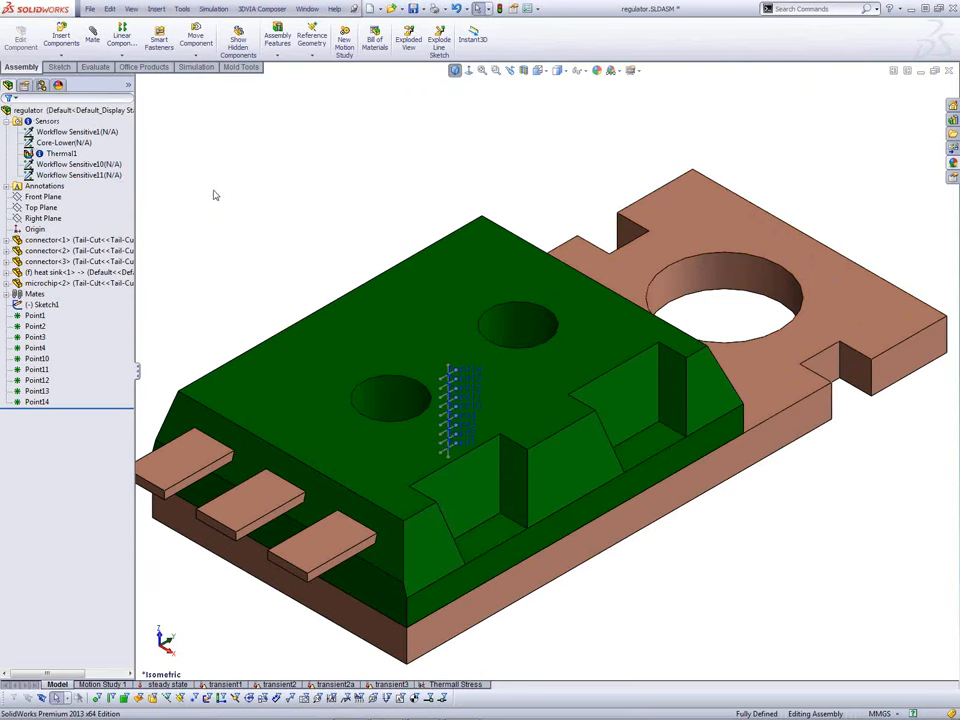
click(90, 164)
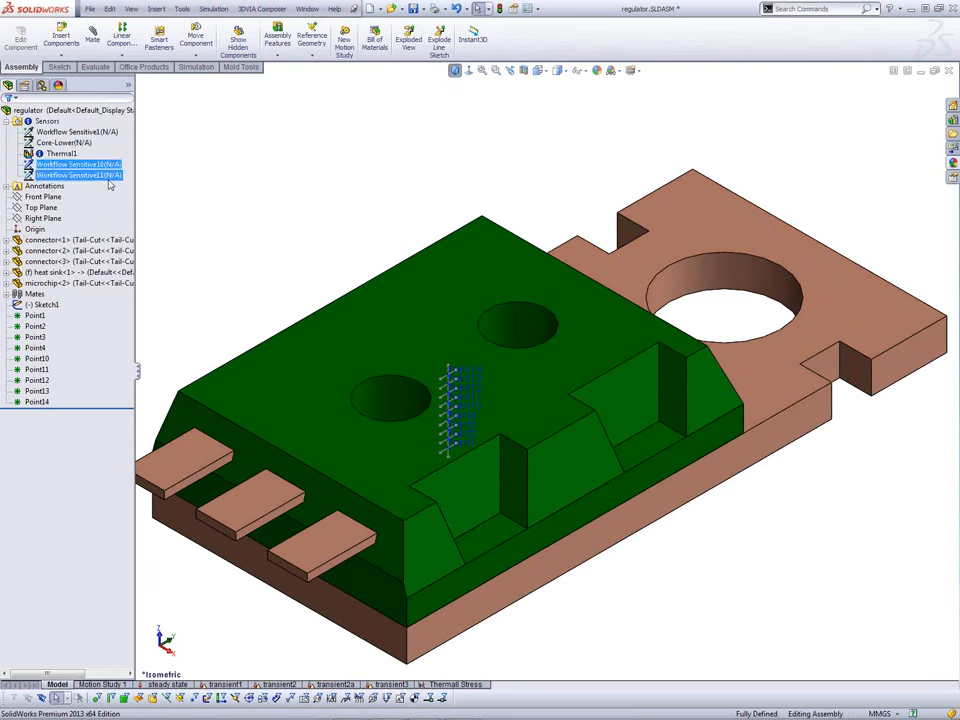
click(203, 292)
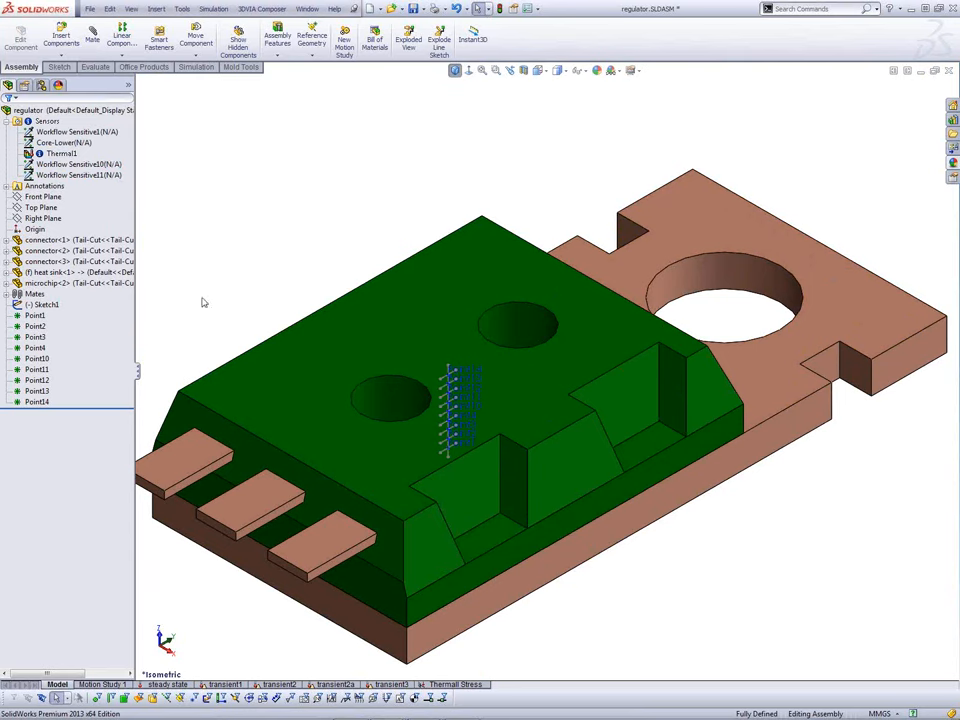
click(160, 685)
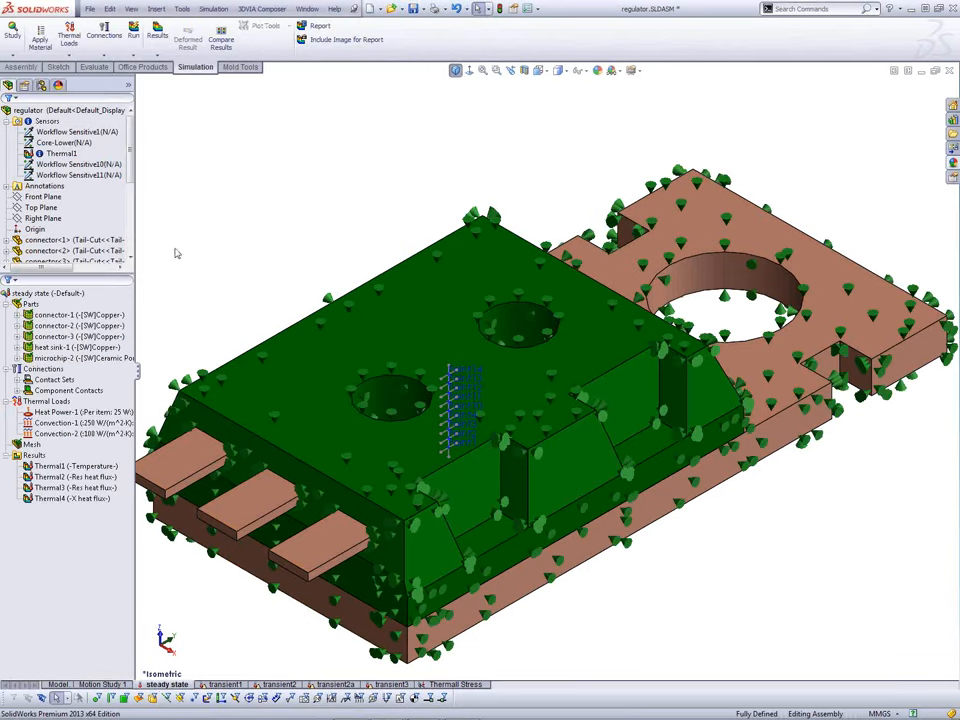
Step: Hide load and fixture symbols and show the Thermal1 plot, 80.9693 to 179.817 Celsius
click(580, 70)
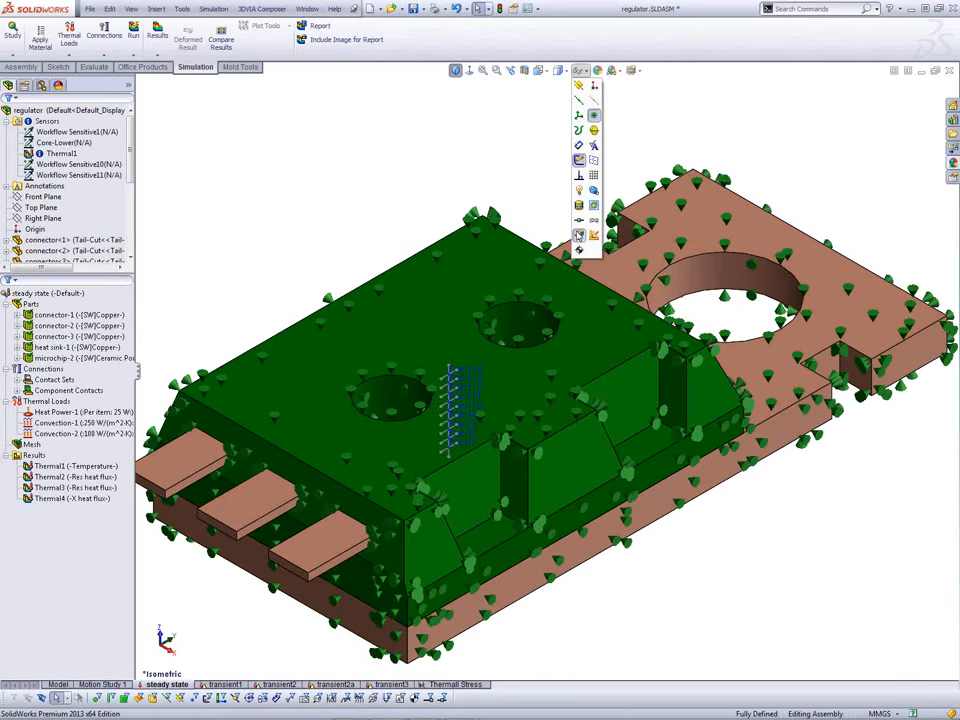
click(579, 236)
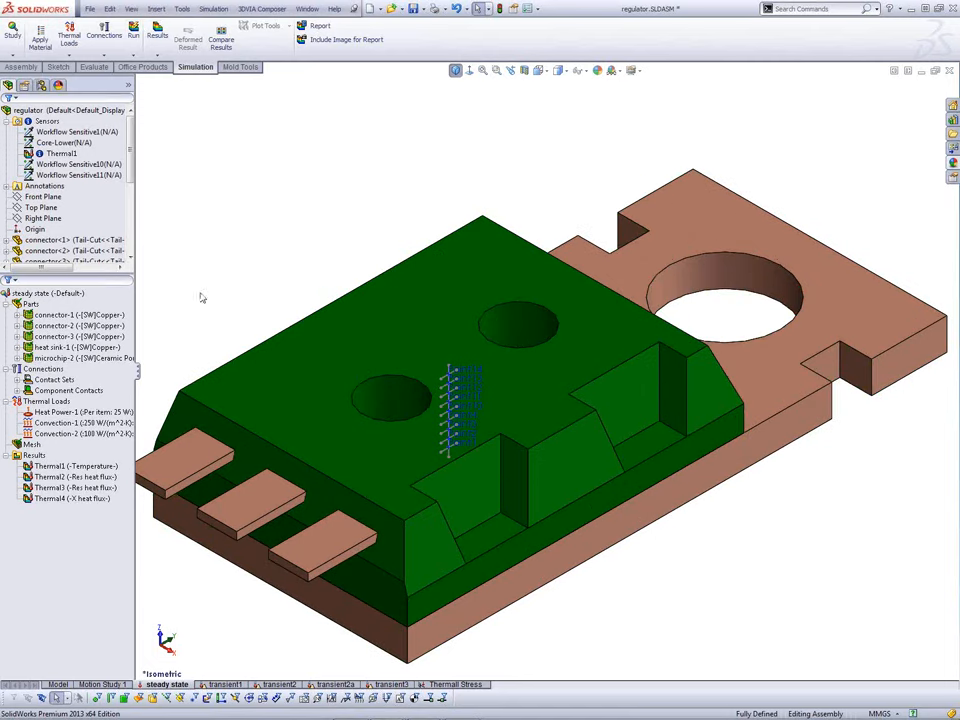
click(113, 467)
right_click(113, 473)
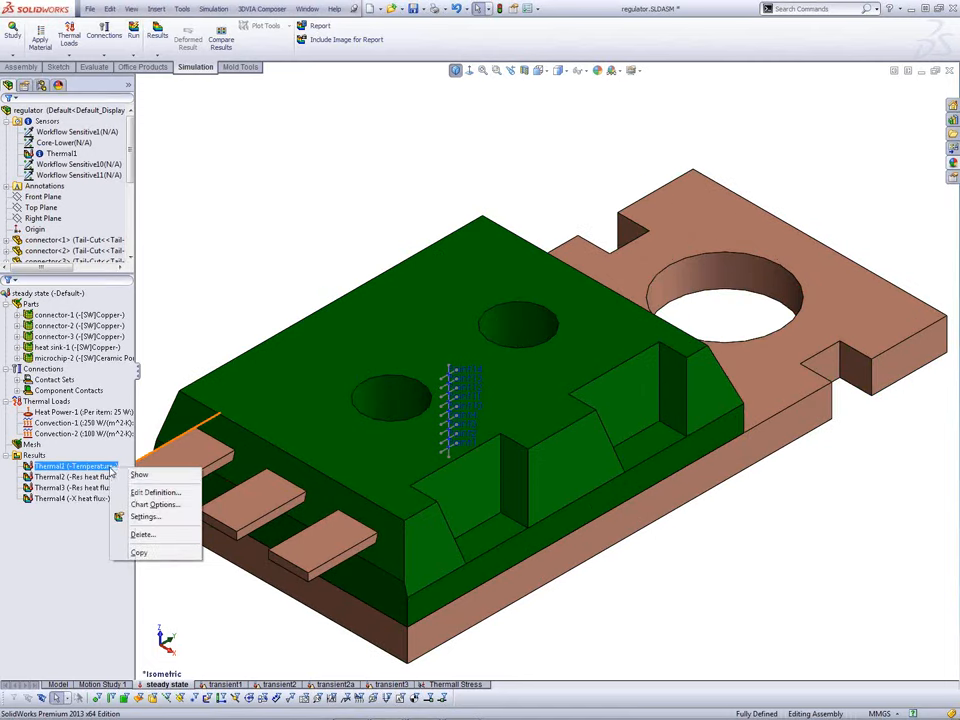
click(128, 483)
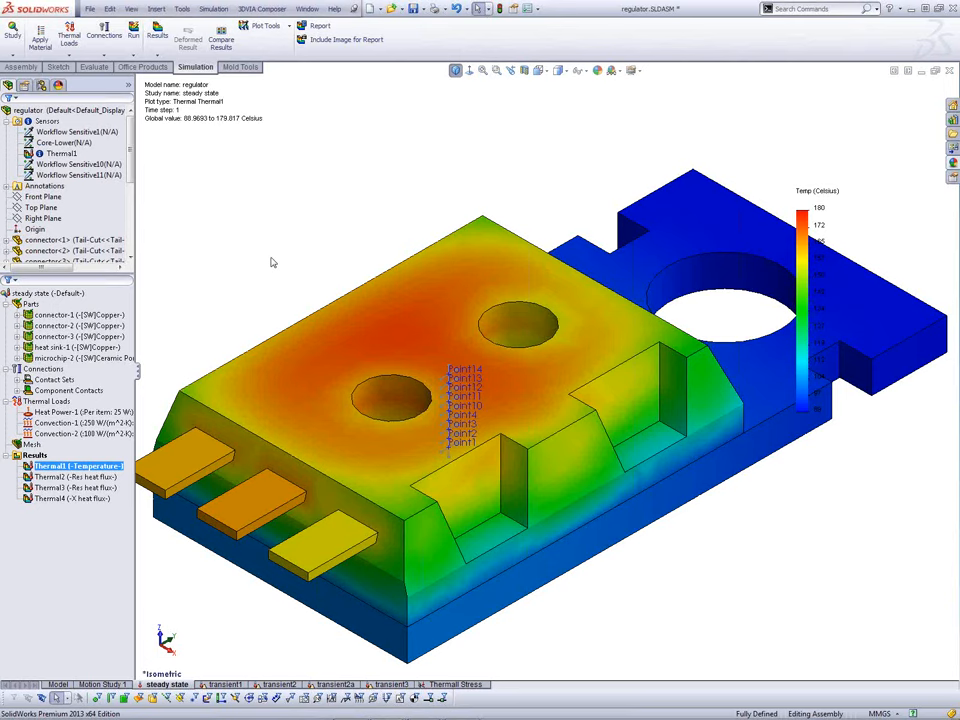
right_click(97, 467)
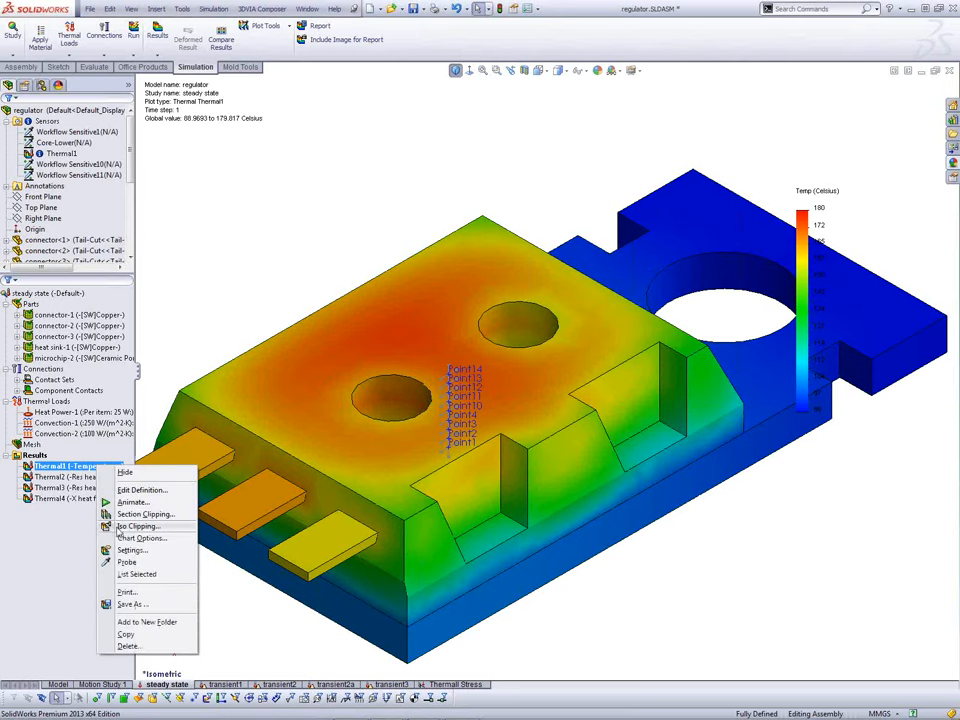
Step: Probe Thermal1 at sensors Workflow Sensitive10 and Workflow Sensitive11, both reading 167 Celsius
click(126, 563)
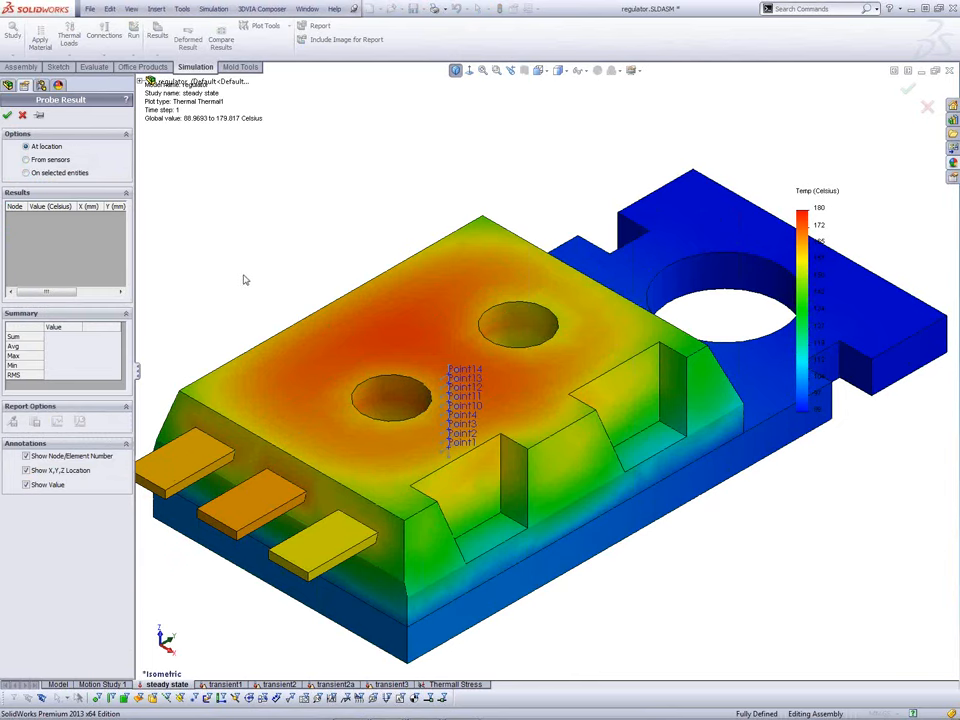
click(59, 163)
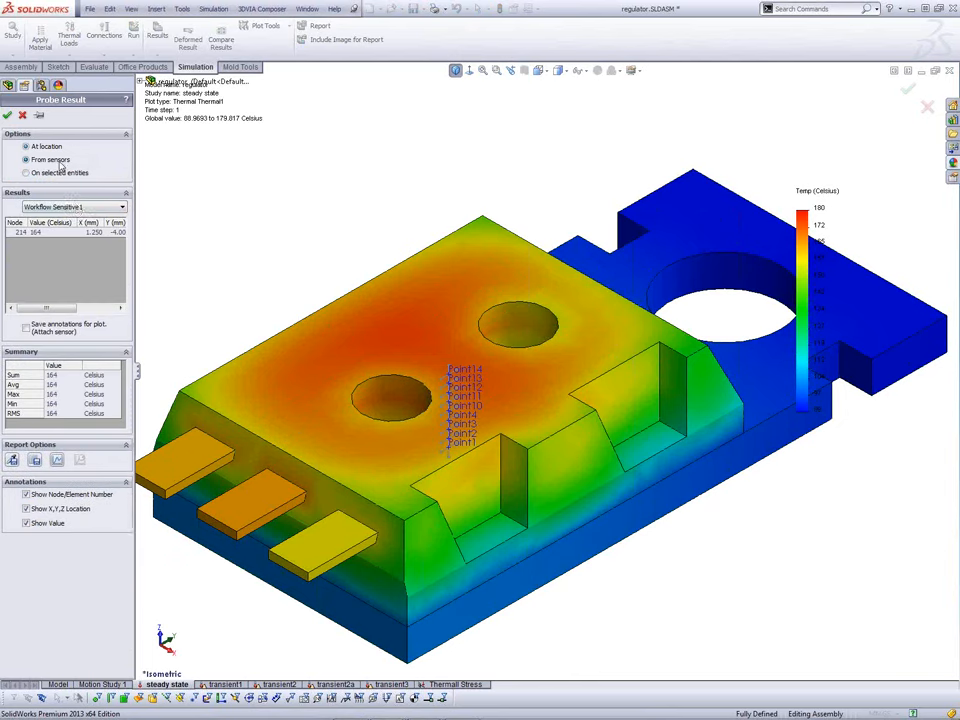
click(87, 208)
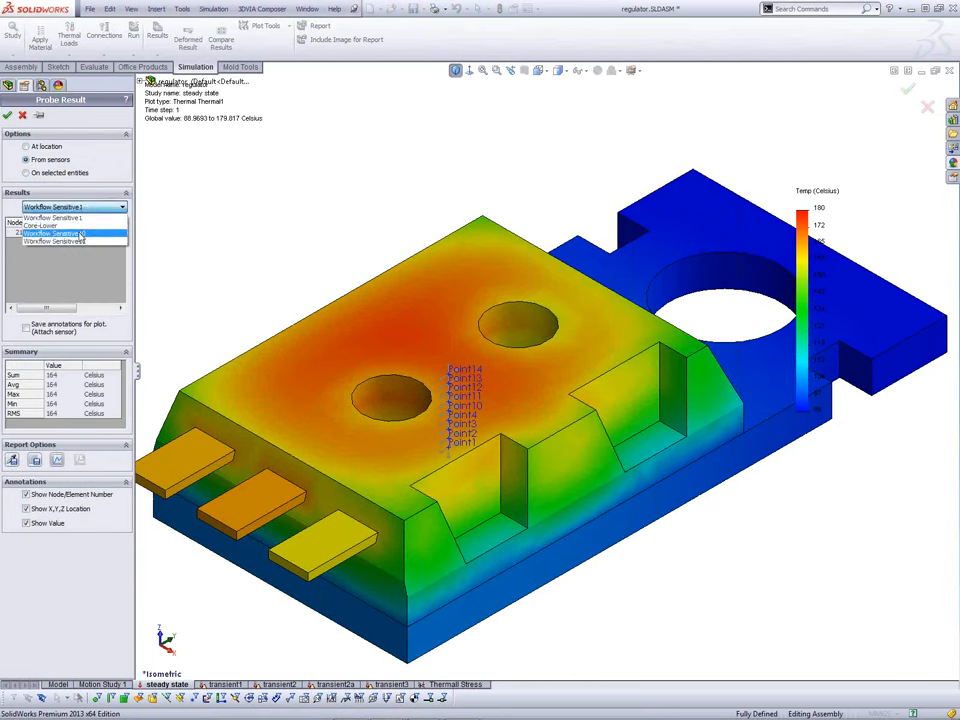
click(80, 233)
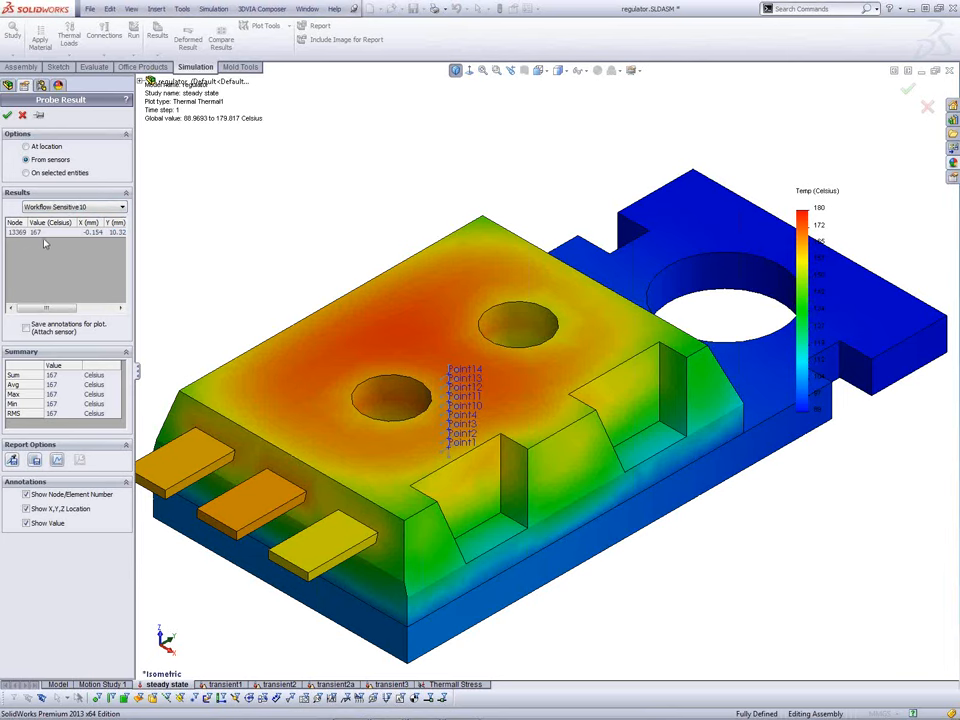
click(72, 207)
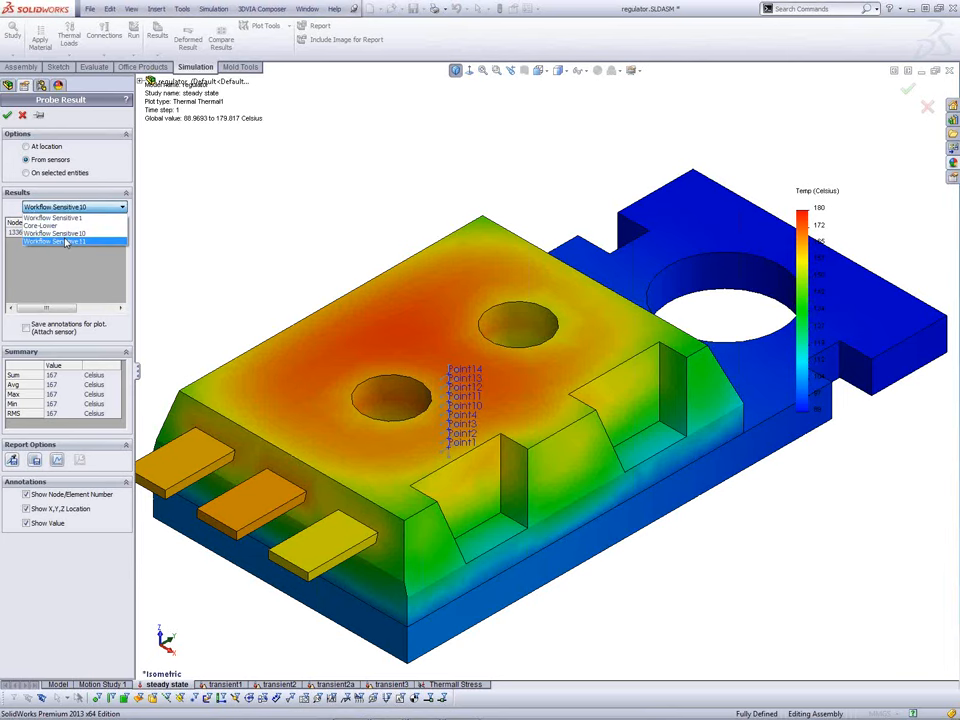
click(65, 241)
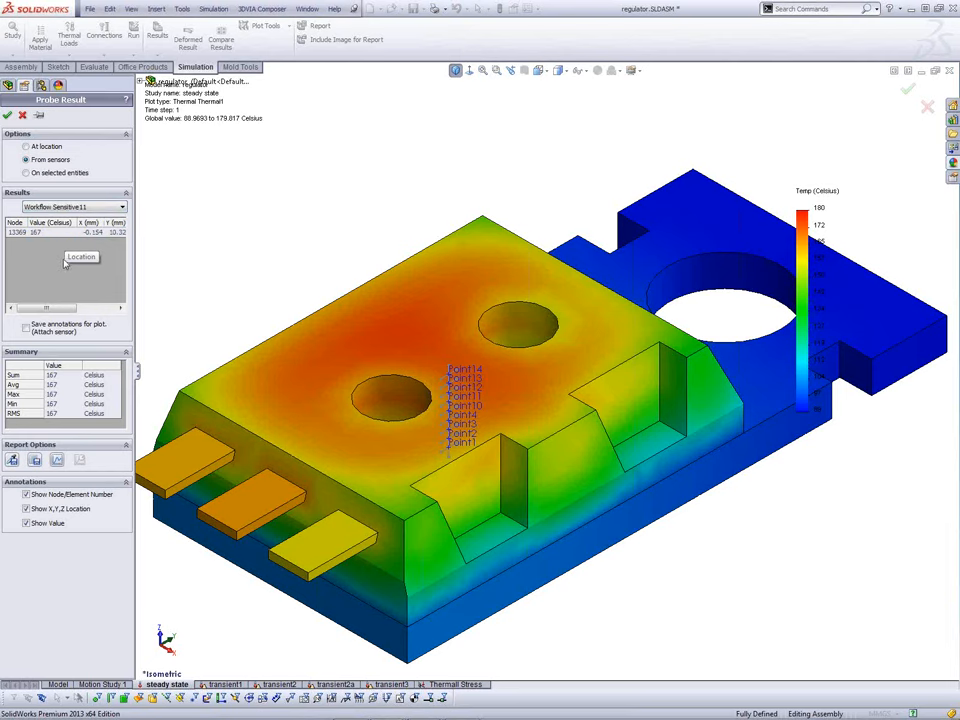
click(8, 116)
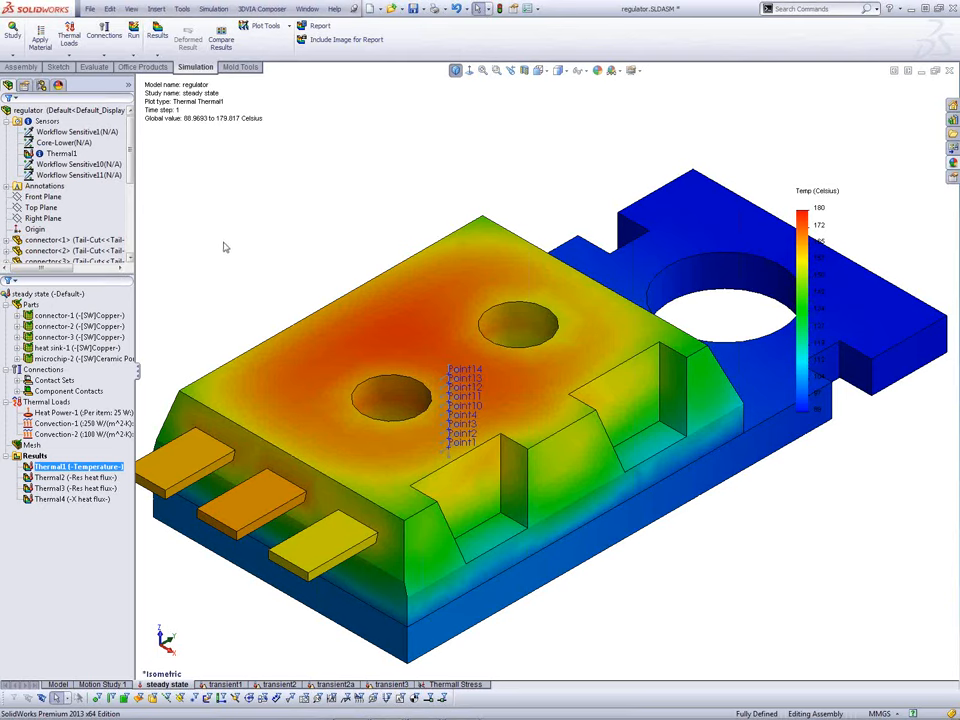
Step: Switch from SolidWorks to the PowerPoint slide show on 'Workflow sensitive sensors'
key(alt+Tab)
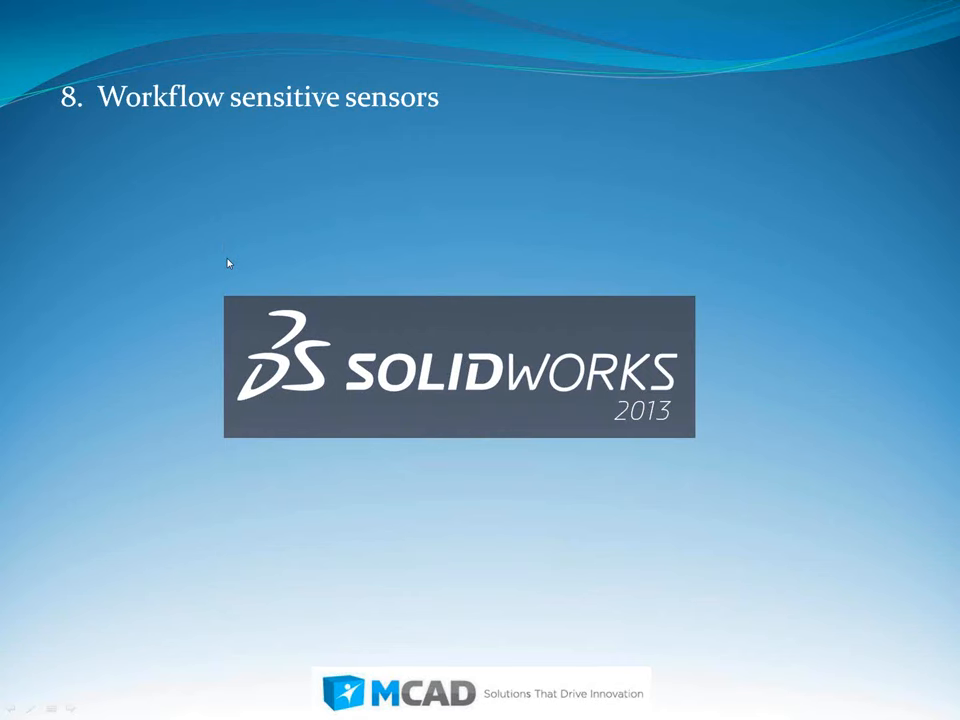
Step: Advance the slides to Top 10 item '7. Thermal stress study' and its Static study screenshot
click(228, 259)
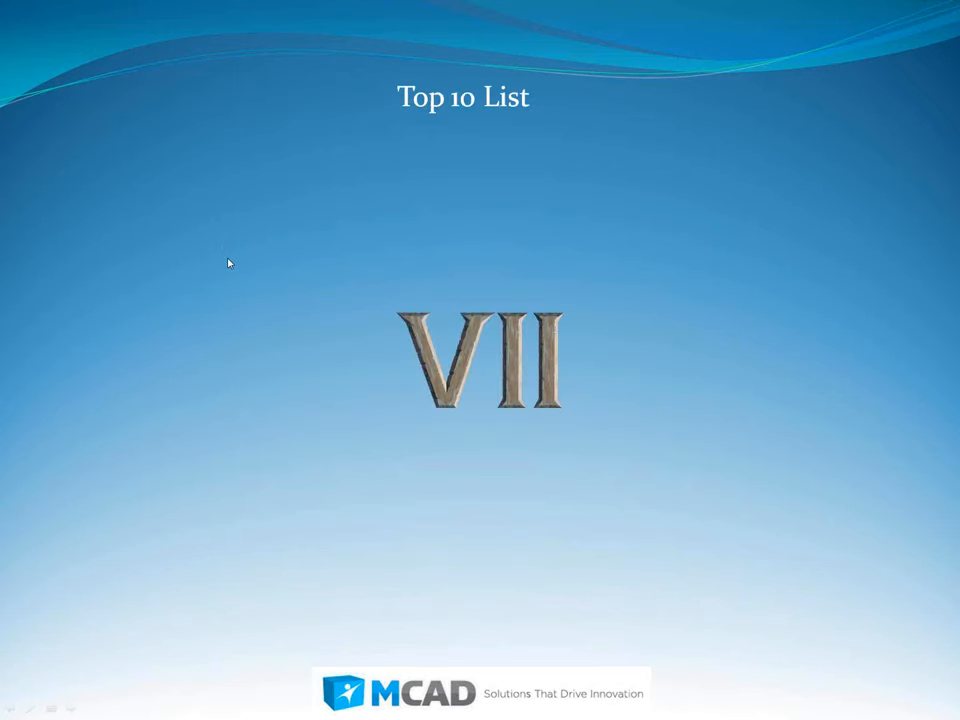
click(230, 264)
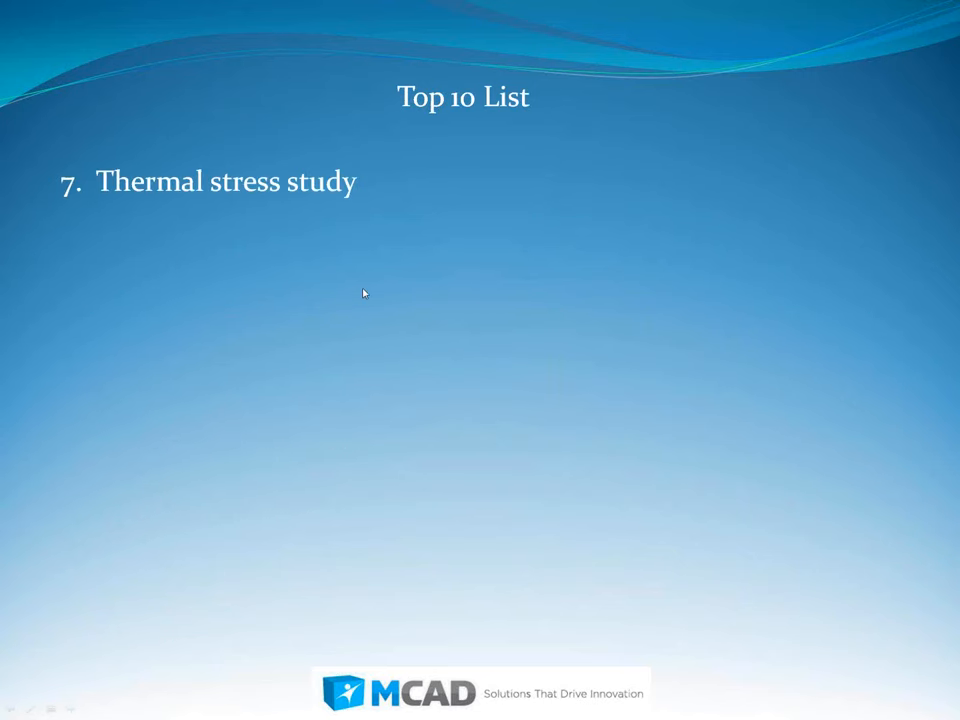
click(412, 300)
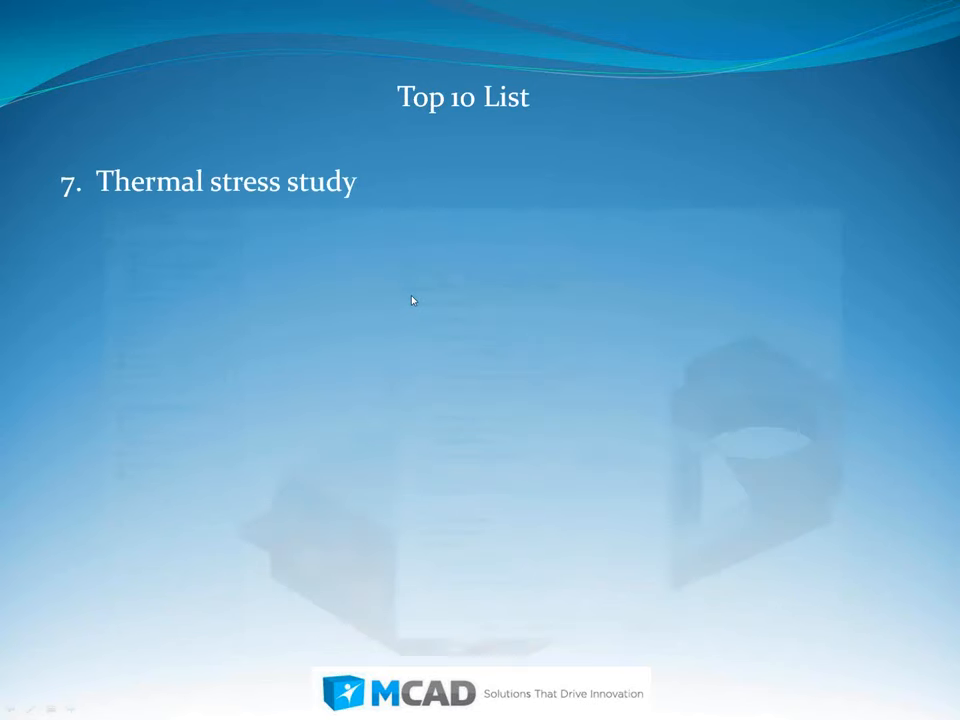
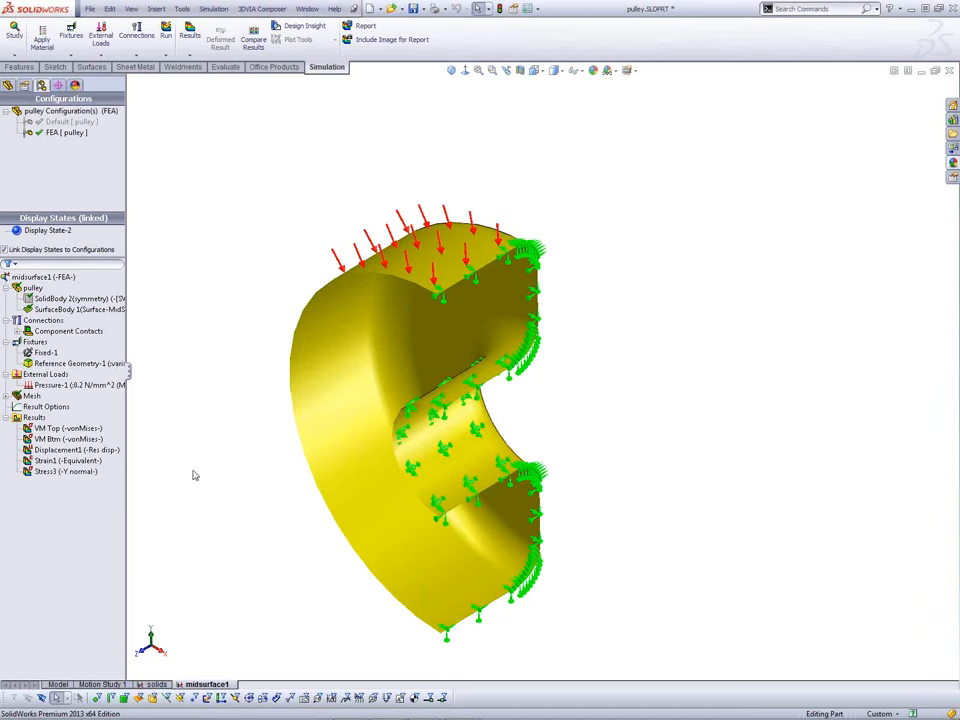
Step: Show the VM Top von Mises plot on the pulley, ranging 0 to 80.425 N/mm^2
click(35, 417)
click(43, 428)
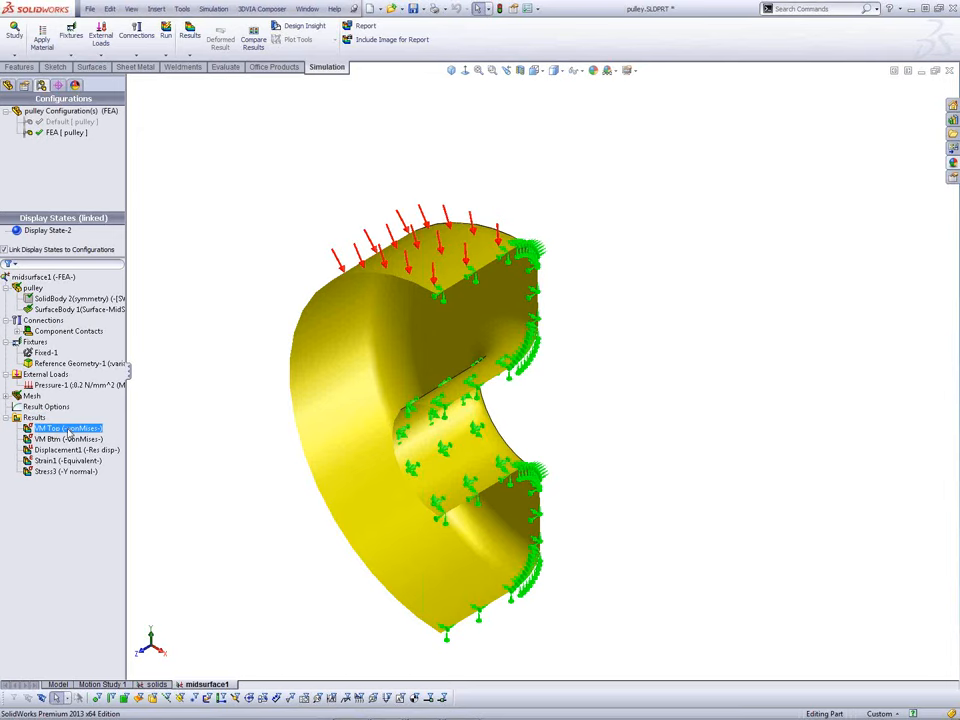
click(66, 439)
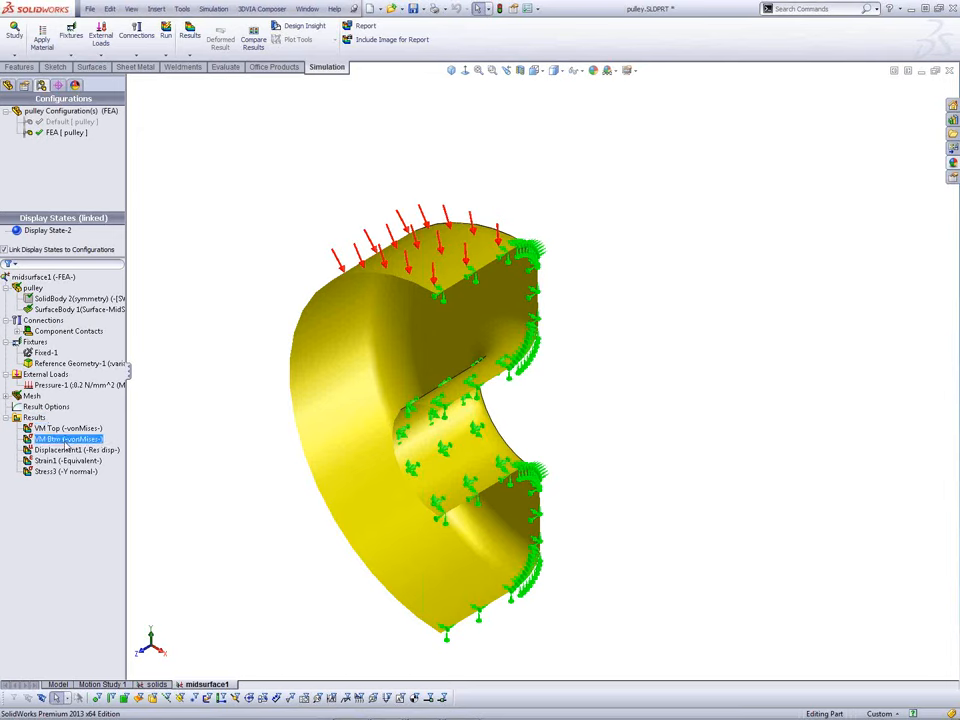
right_click(82, 429)
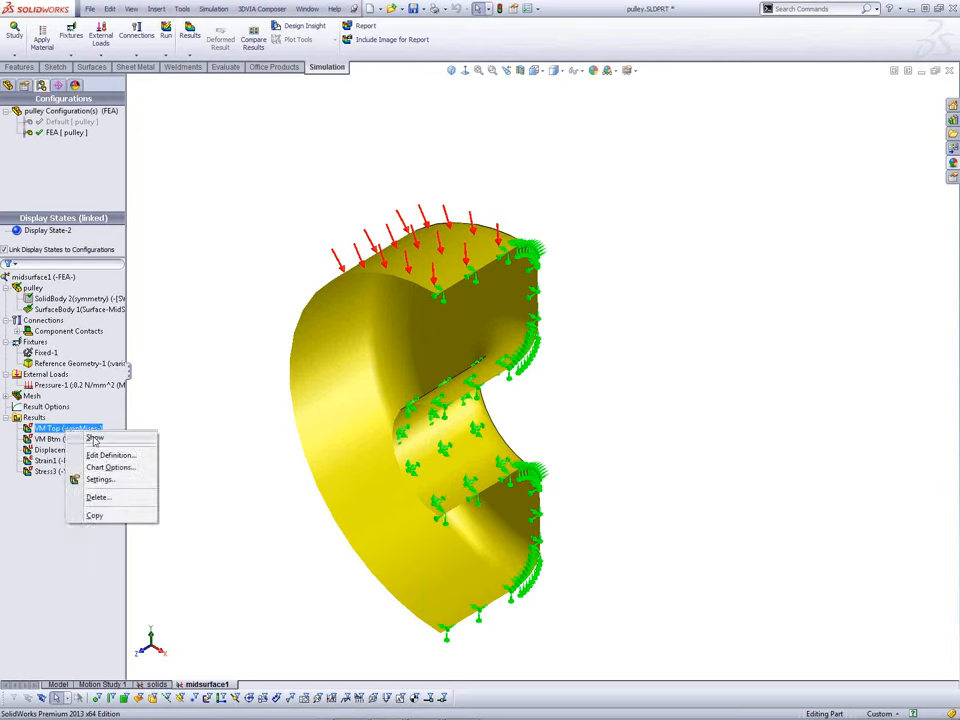
click(94, 439)
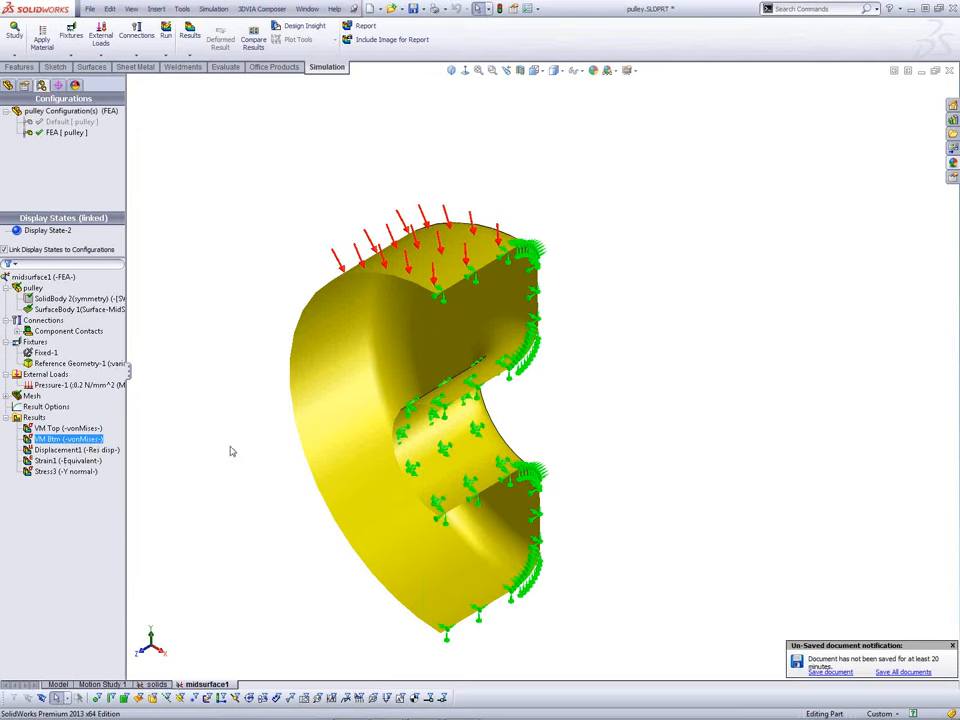
right_click(88, 429)
click(95, 435)
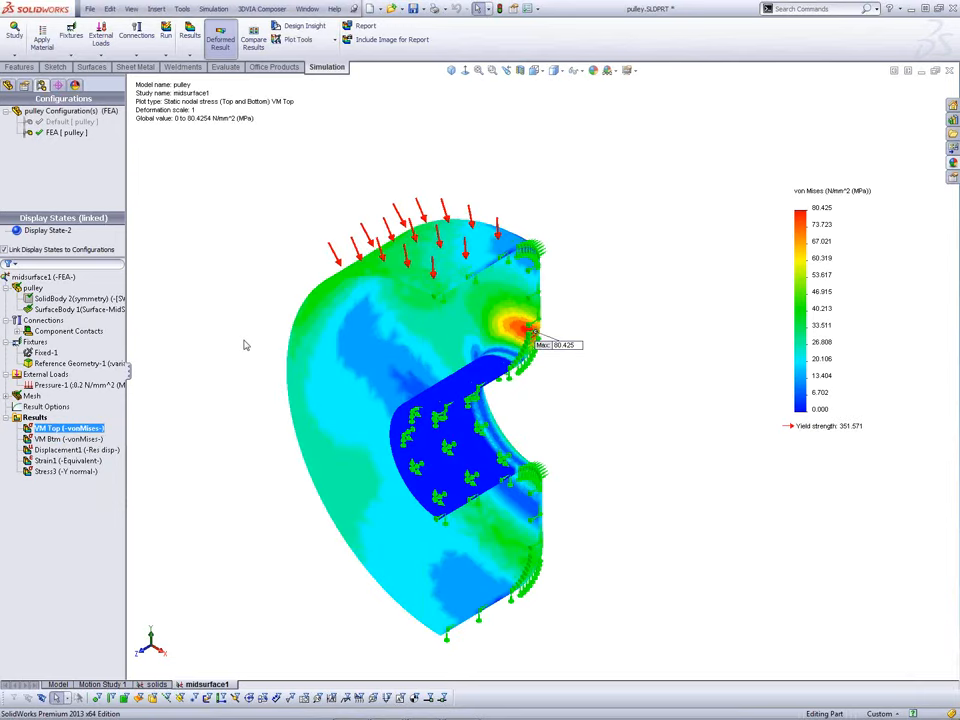
Step: Orbit the plot and open the VM Top plot definition for editing
middle_drag(239, 323, 227, 287)
right_click(97, 431)
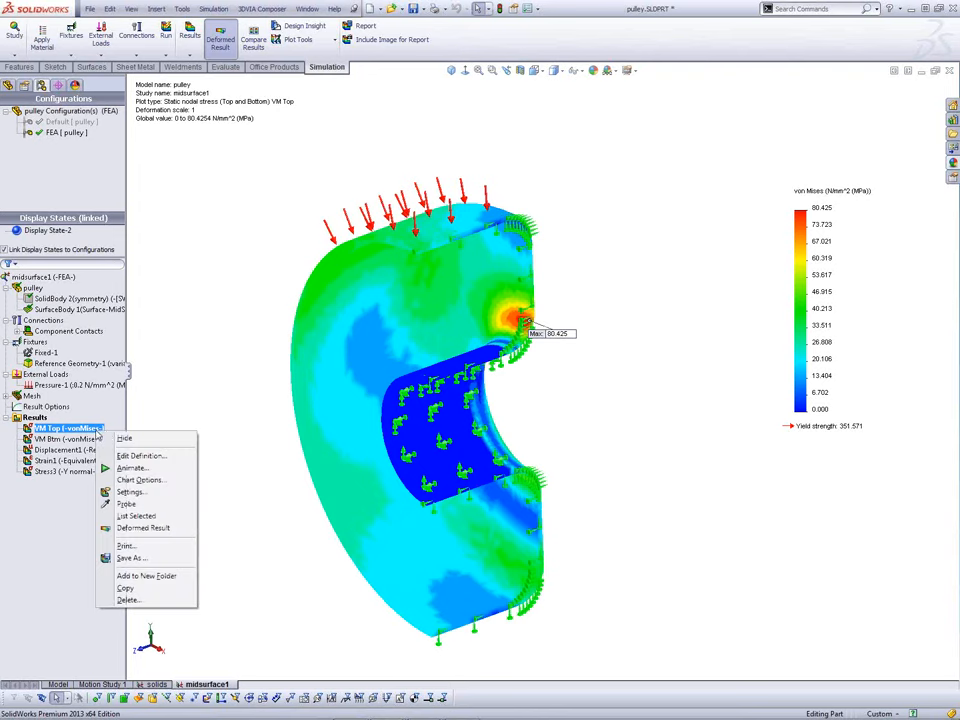
click(132, 455)
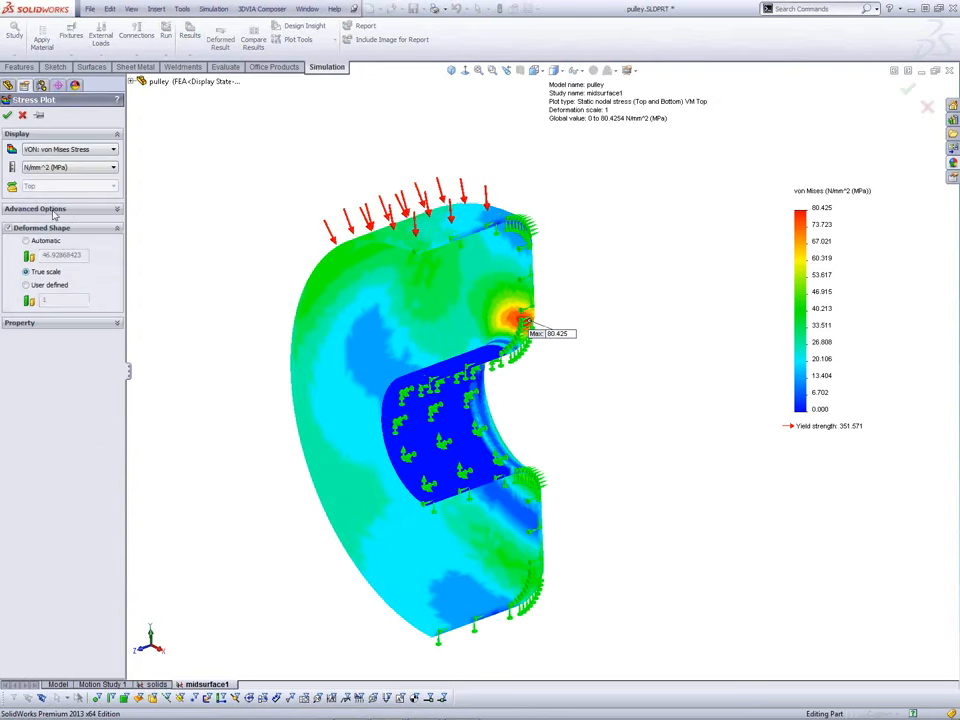
Step: Render the VM Top shell thickness in 3D, now spanning 0 to 64.839 N/mm^2
click(47, 211)
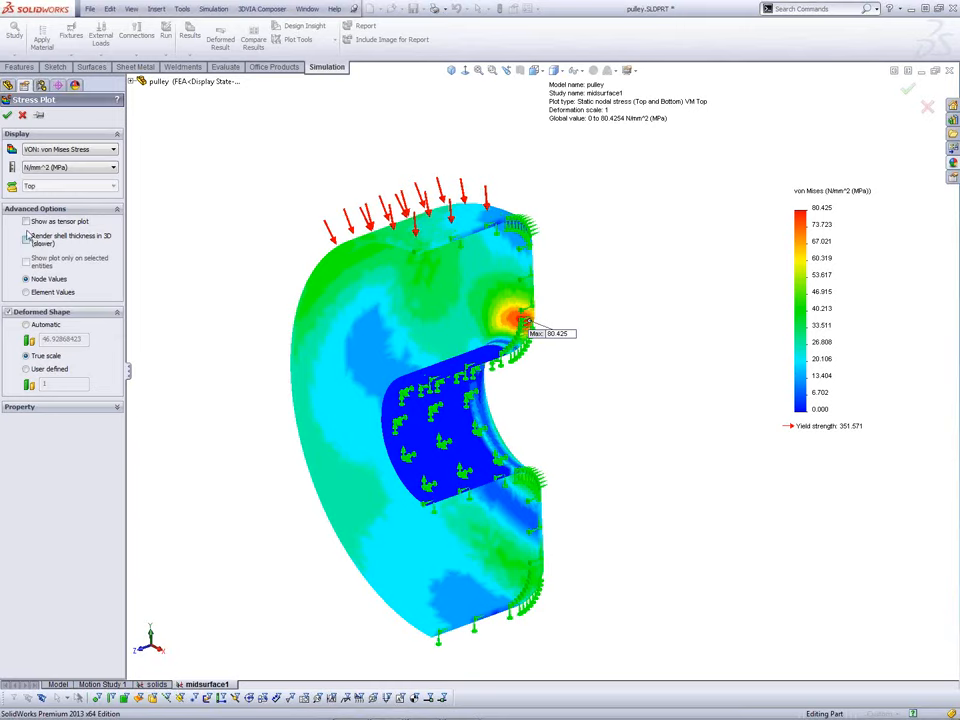
click(8, 116)
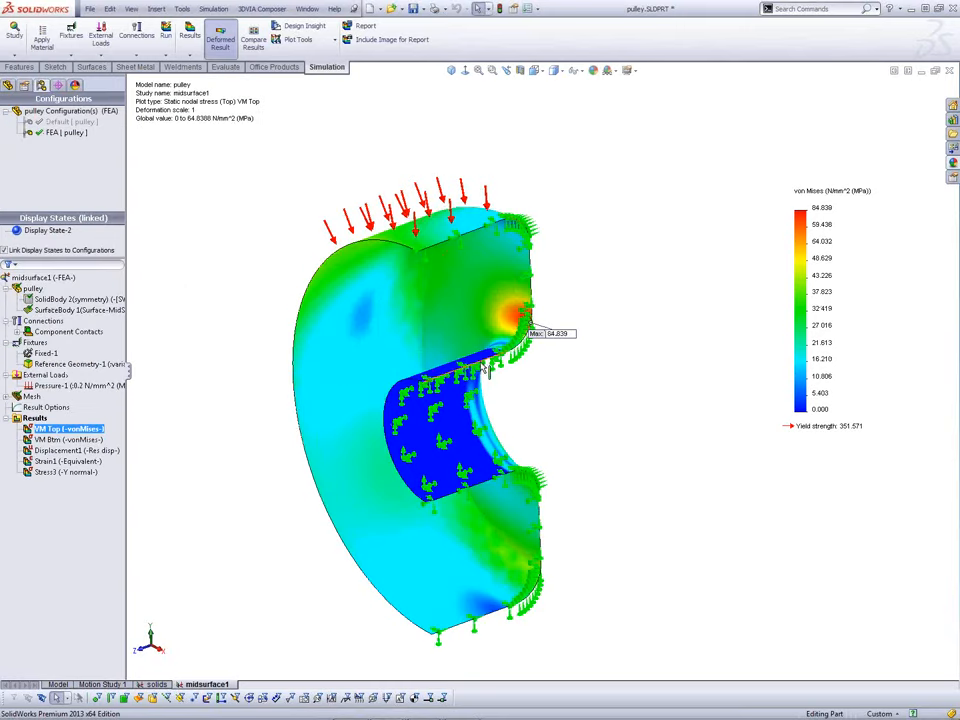
scroll(460, 360, down, 2)
middle_drag(500, 350, 556, 366)
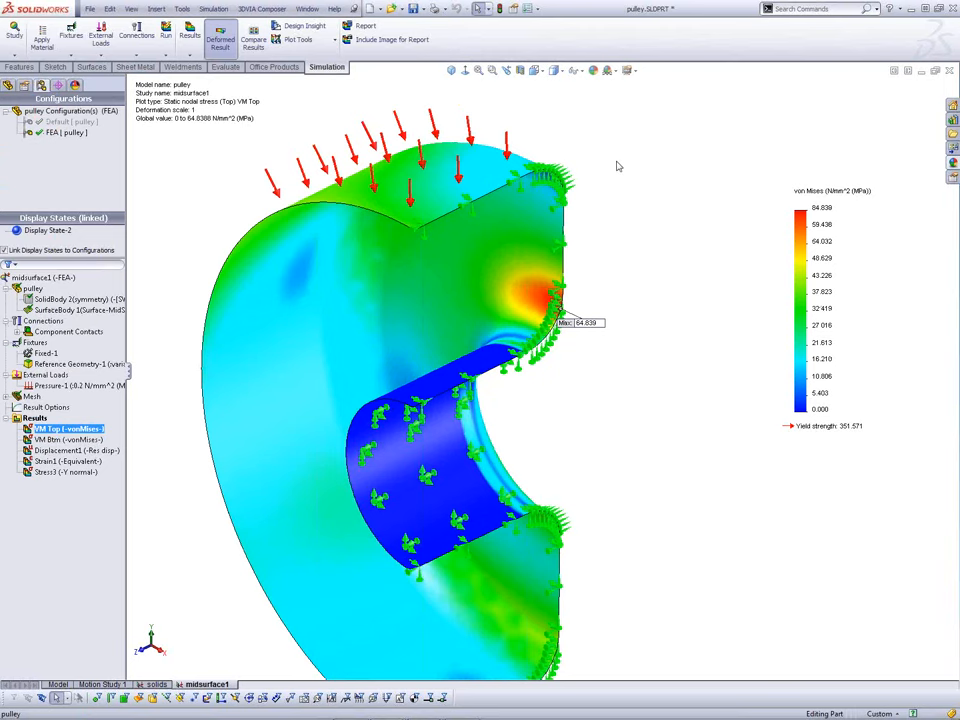
Step: Hide the load and fixture symbols and orbit the pulley to inspect the stress
click(578, 71)
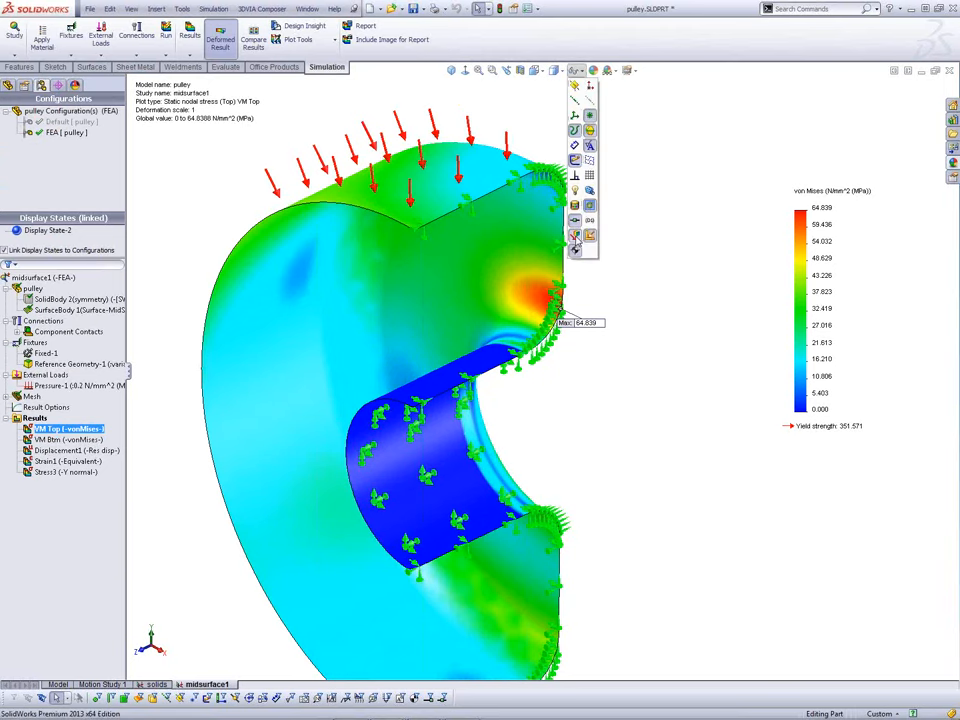
click(576, 245)
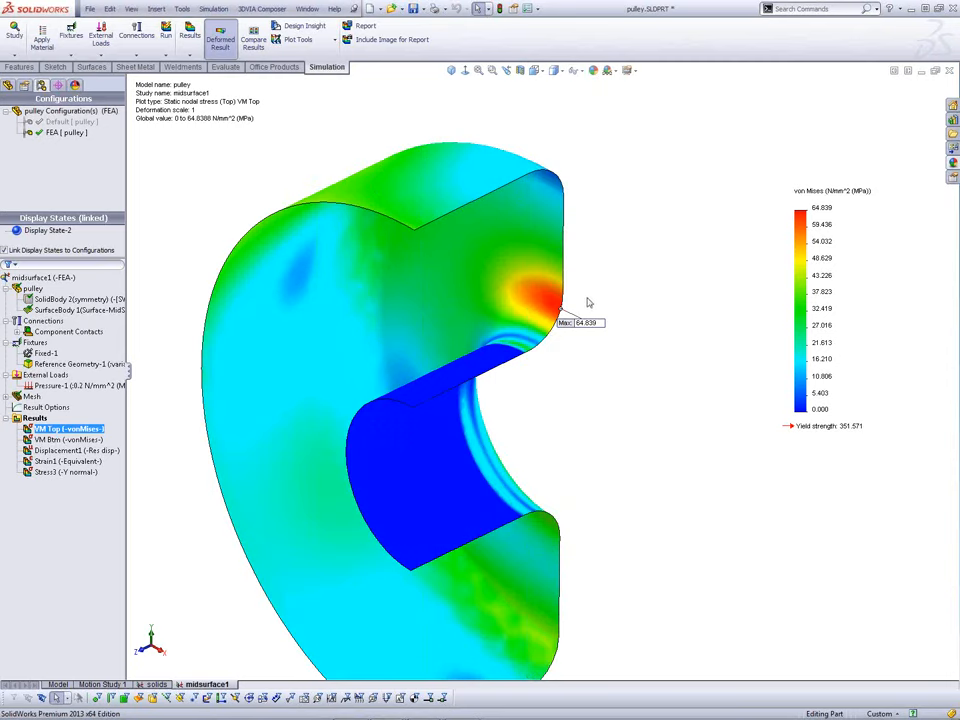
middle_drag(607, 400, 607, 386)
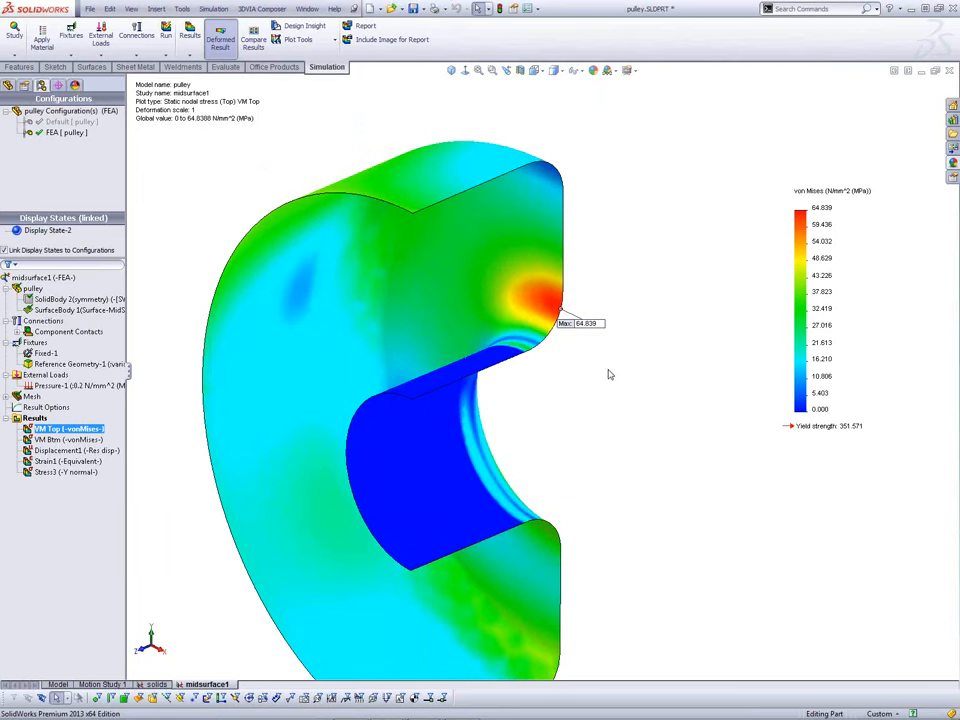
middle_drag(610, 373, 596, 394)
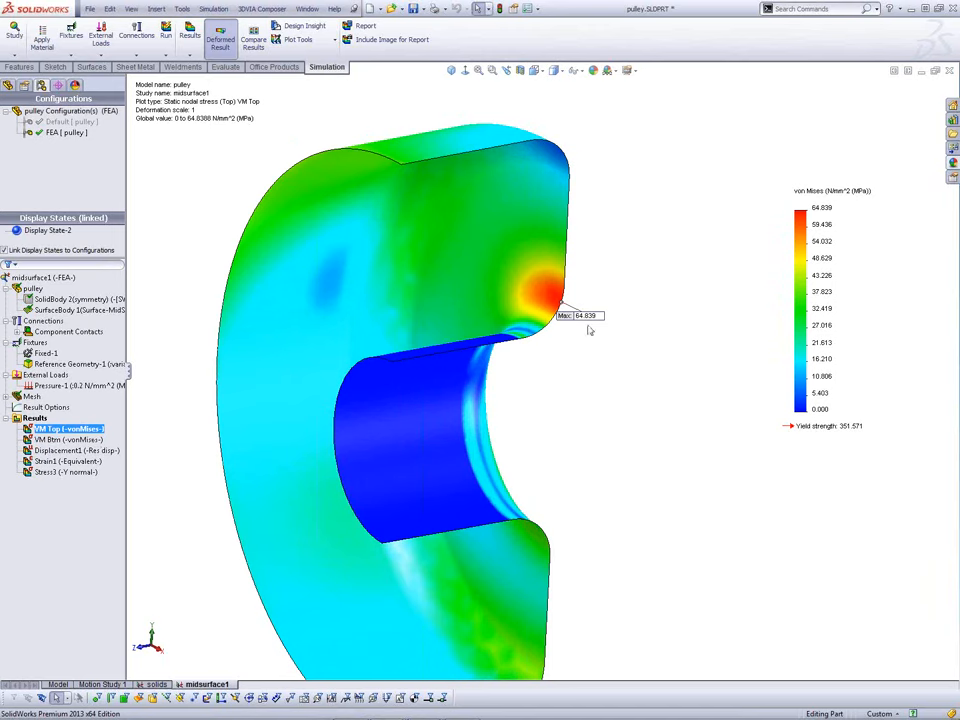
Step: Show the VM Btm plot, peaking at 80.425 N/mm^2 at the hub fillet
click(82, 439)
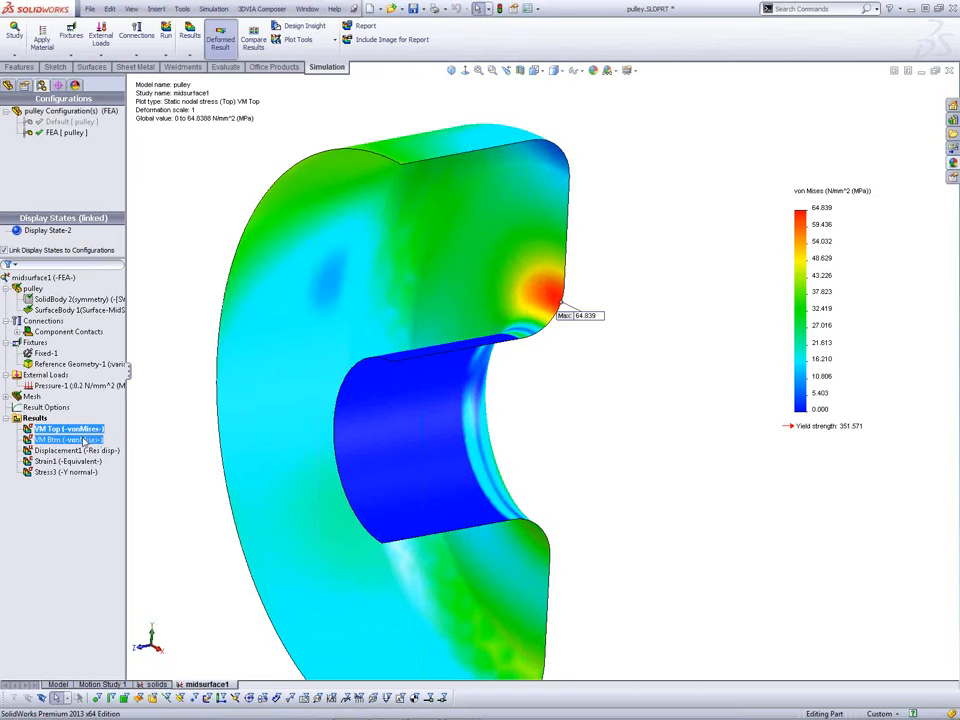
right_click(84, 440)
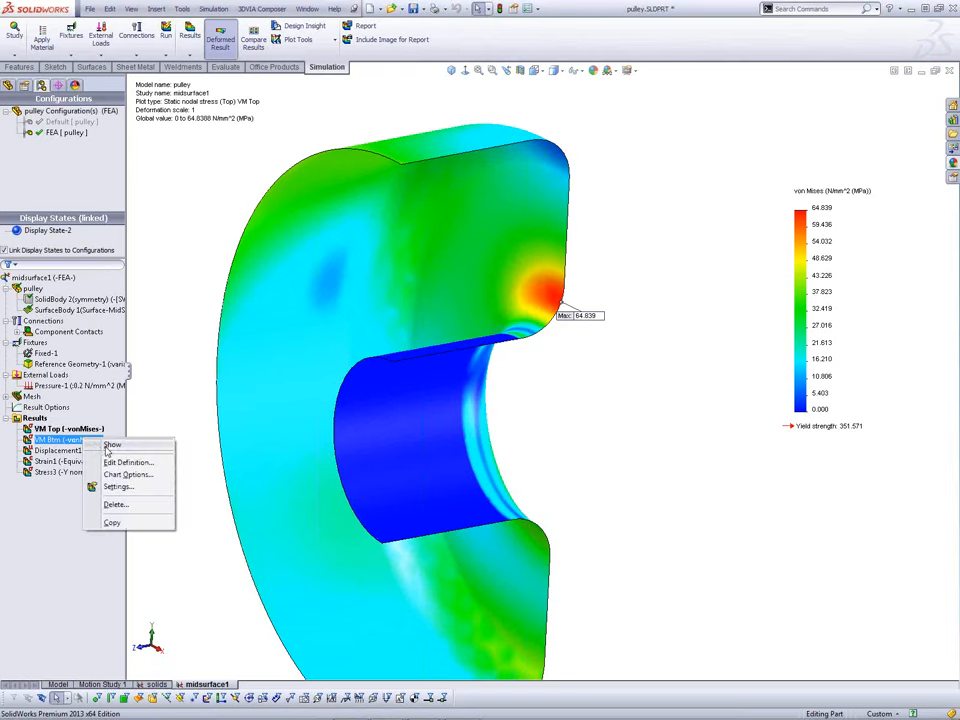
click(109, 446)
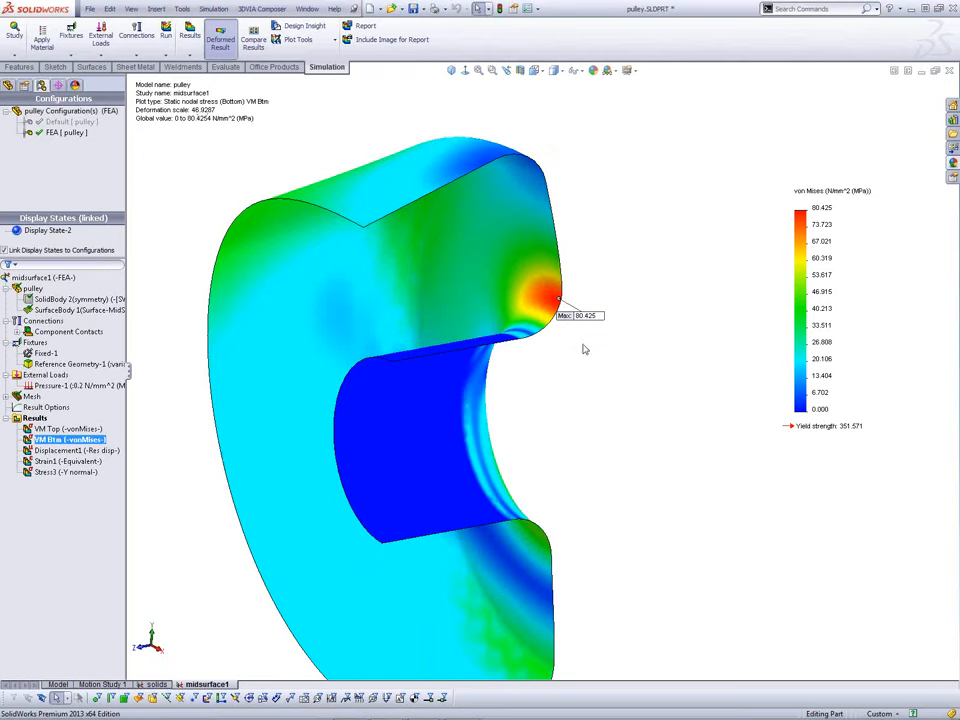
middle_drag(585, 349, 600, 369)
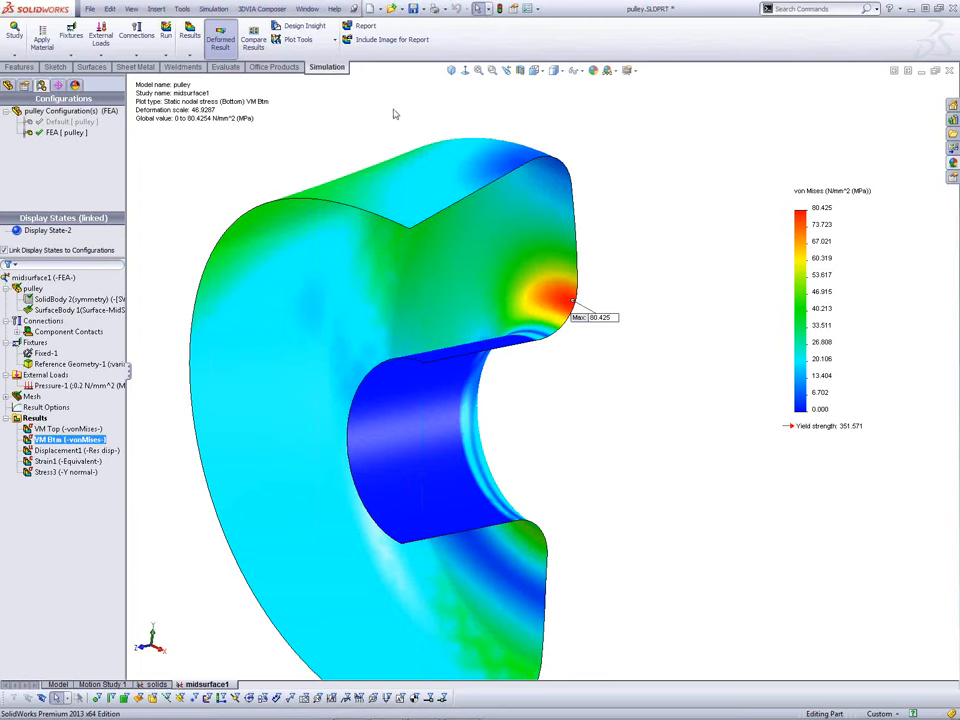
Step: Split the graphics area into two side-by-side views and orbit both to oblique angles
click(309, 10)
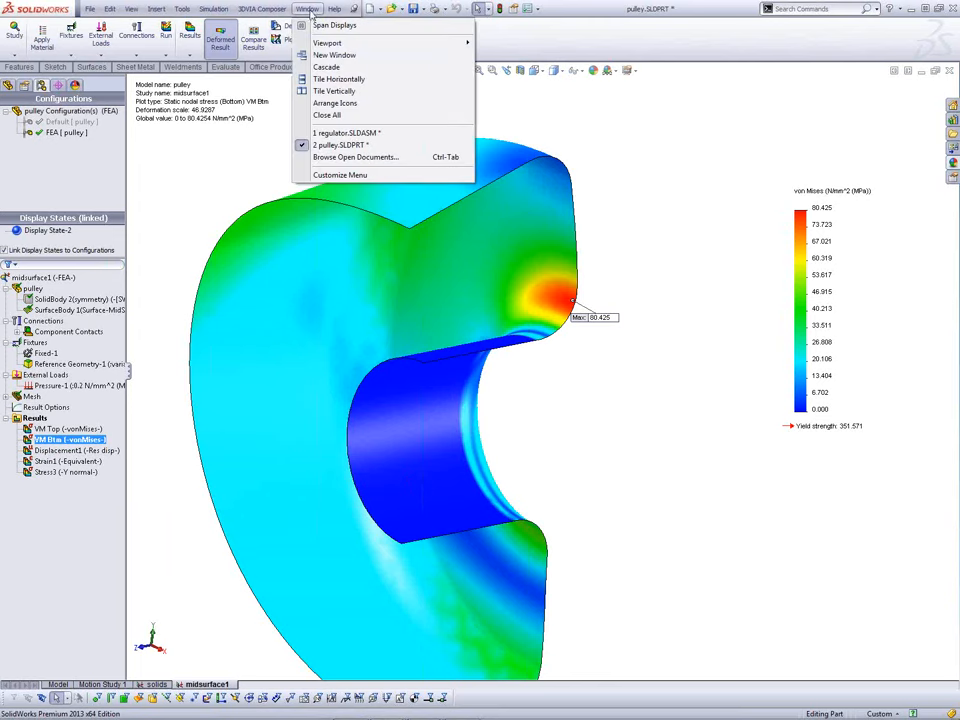
mouse_move(361, 46)
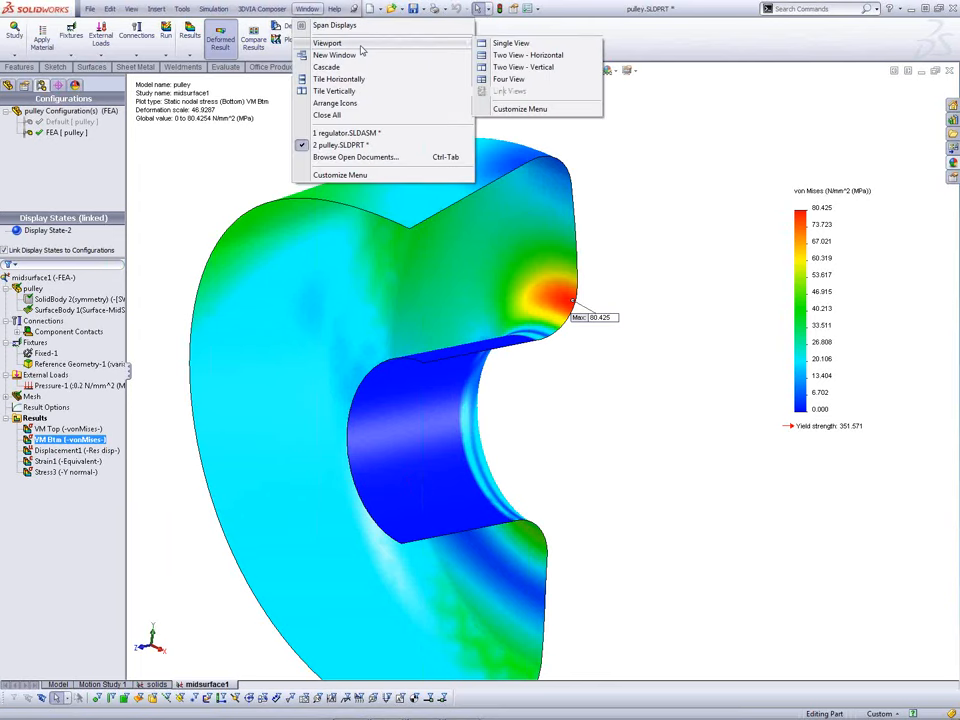
click(525, 67)
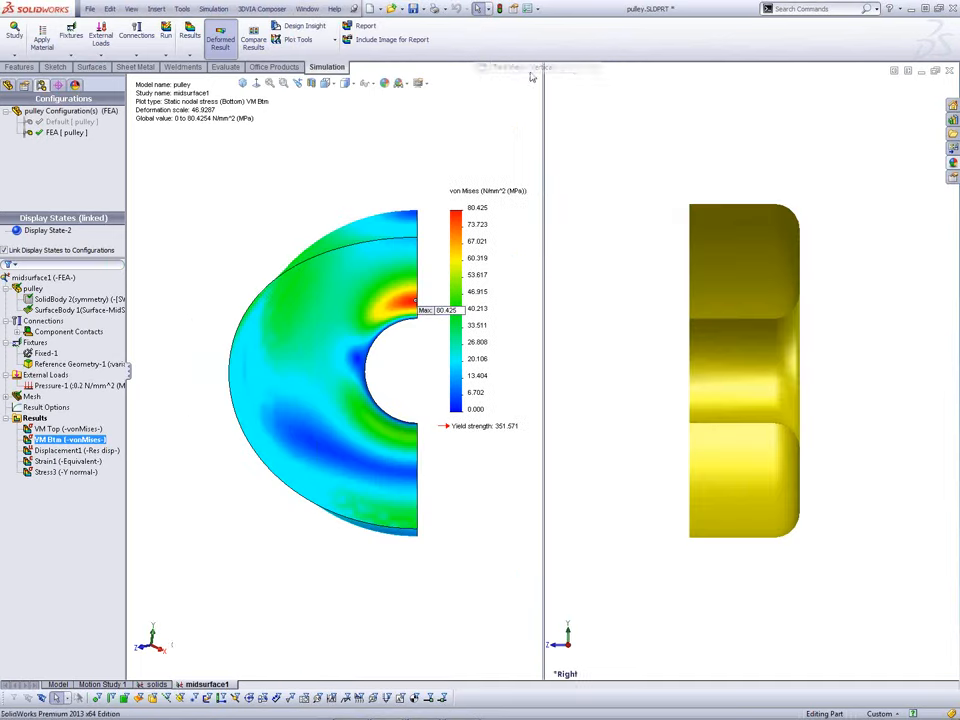
right_click(566, 677)
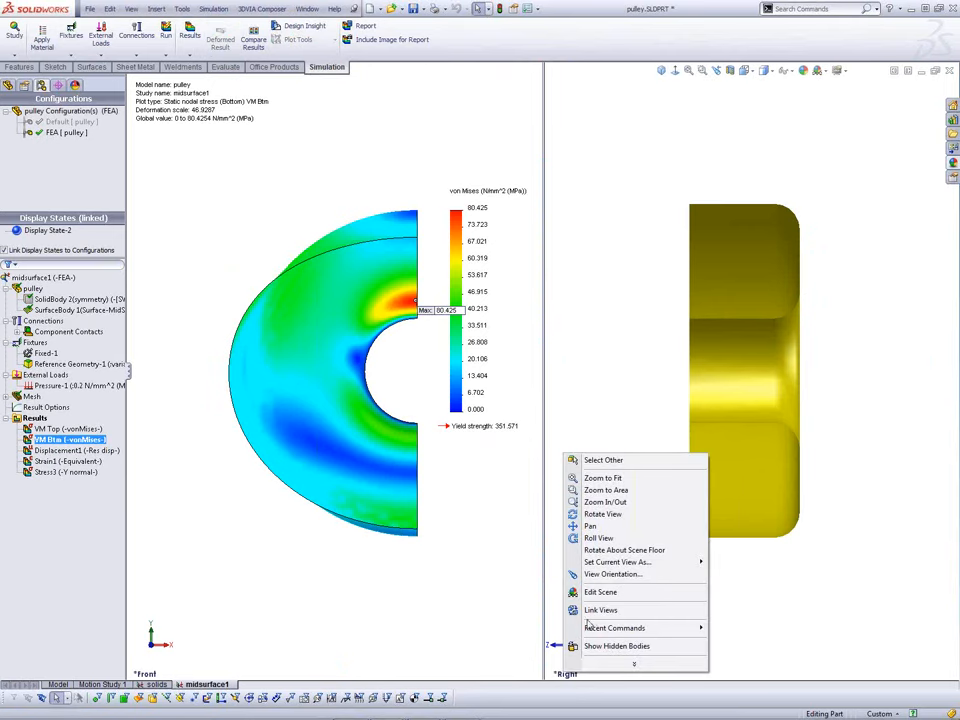
click(450, 630)
middle_drag(617, 548, 572, 552)
middle_drag(428, 573, 474, 491)
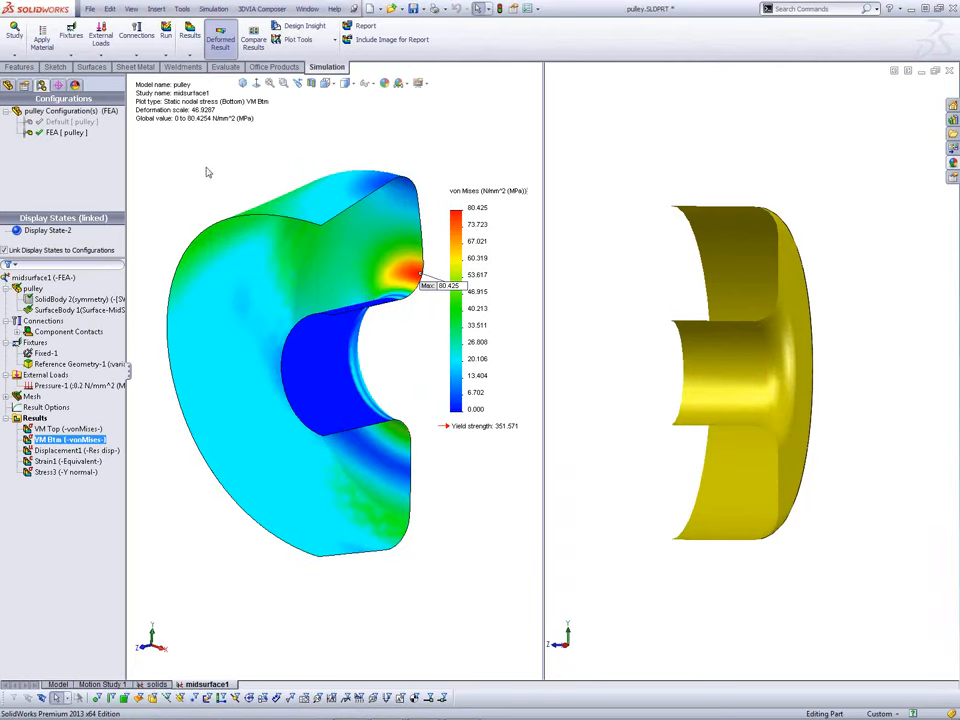
middle_drag(634, 403, 735, 427)
scroll(786, 444, down, 1)
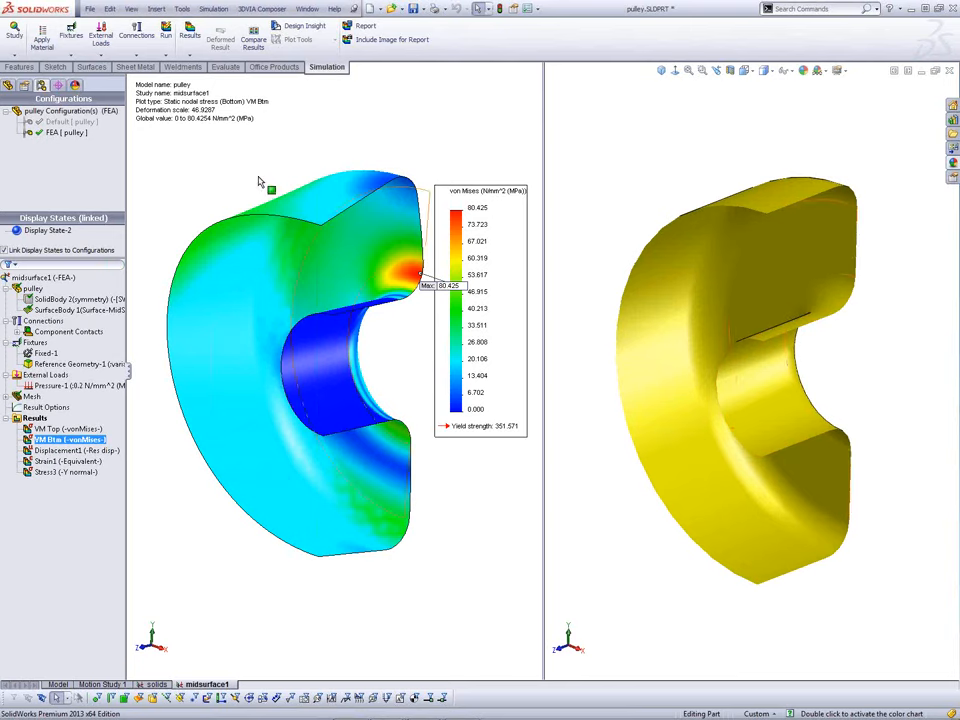
click(217, 154)
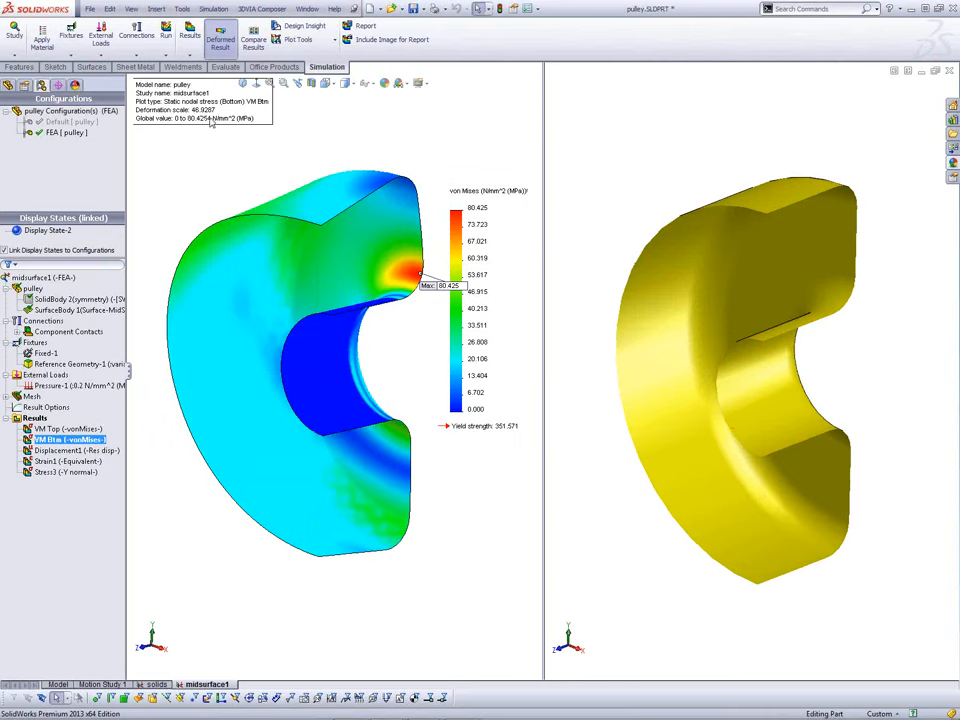
Step: Set the VM Btm plot's deformed shape to true scale in the left view
right_click(68, 440)
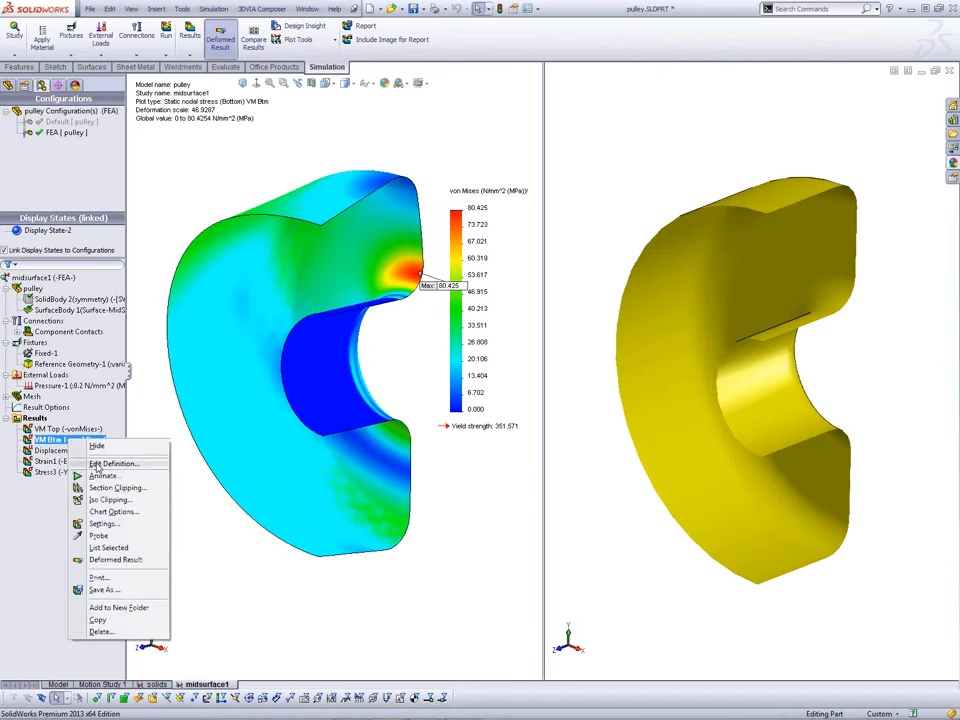
click(98, 465)
click(37, 273)
click(8, 115)
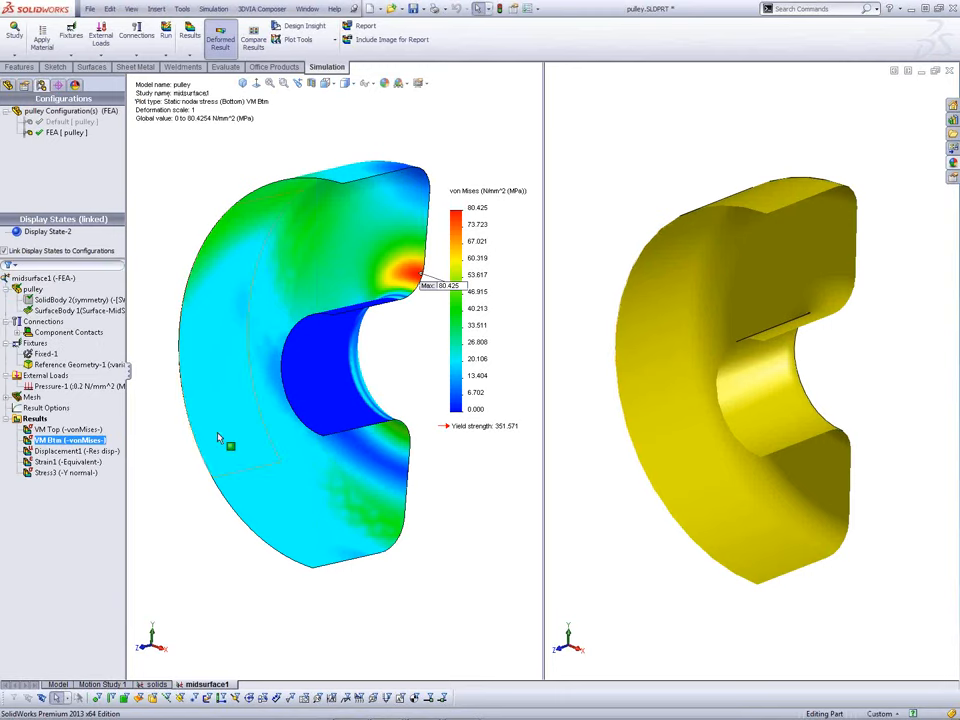
middle_drag(379, 515, 350, 545)
Step: Show the VM Top plot, peaking at 64.839 N/mm^2, in the right view
click(616, 539)
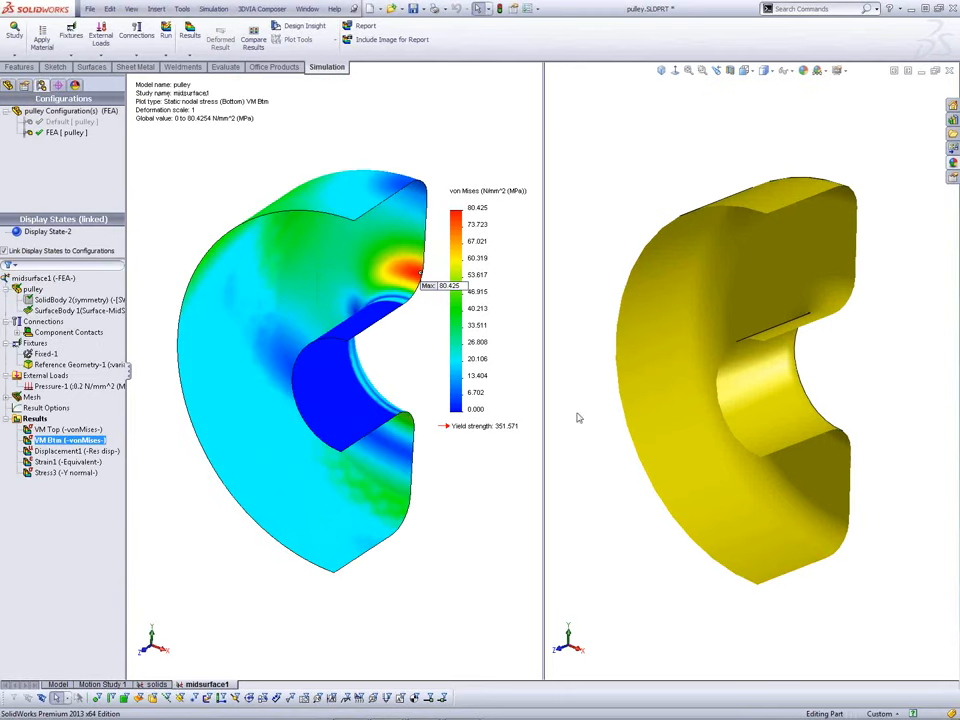
click(68, 429)
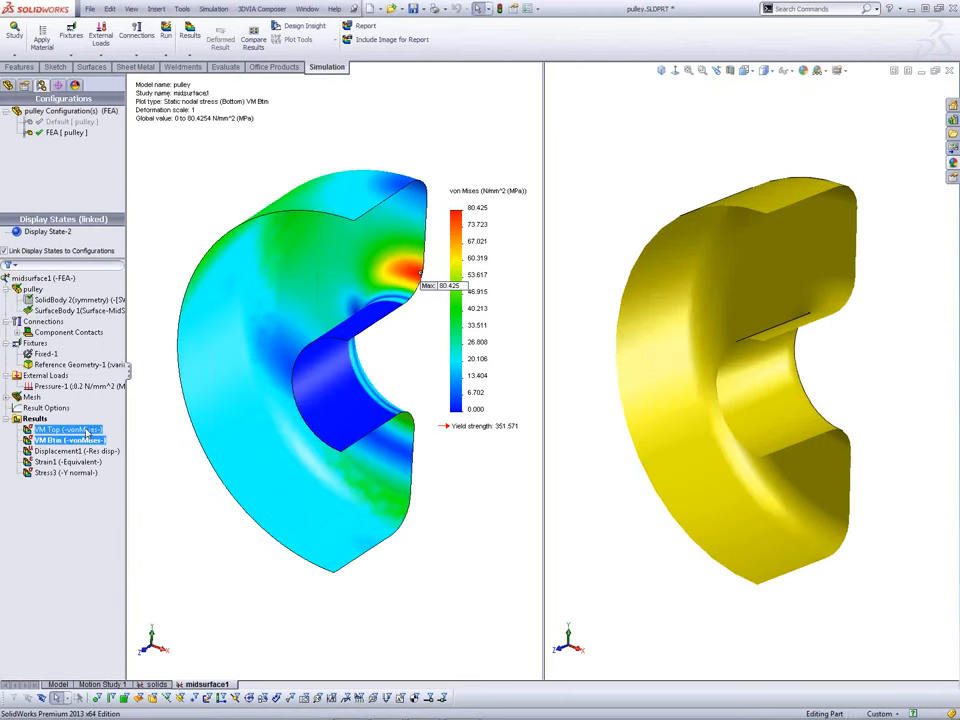
right_click(89, 430)
click(116, 438)
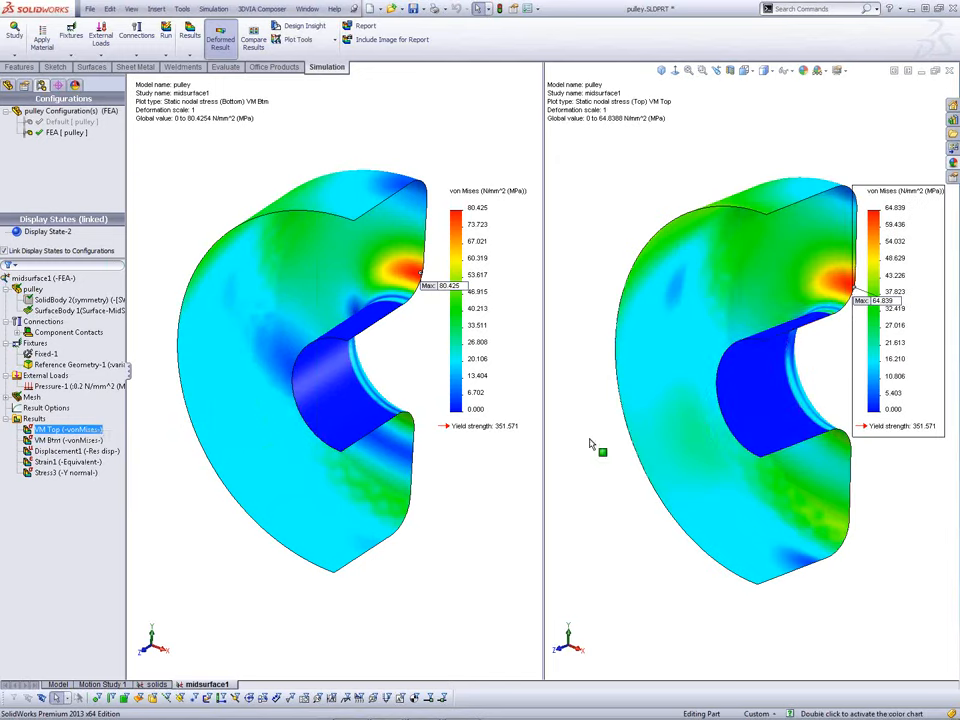
middle_drag(817, 405, 770, 388)
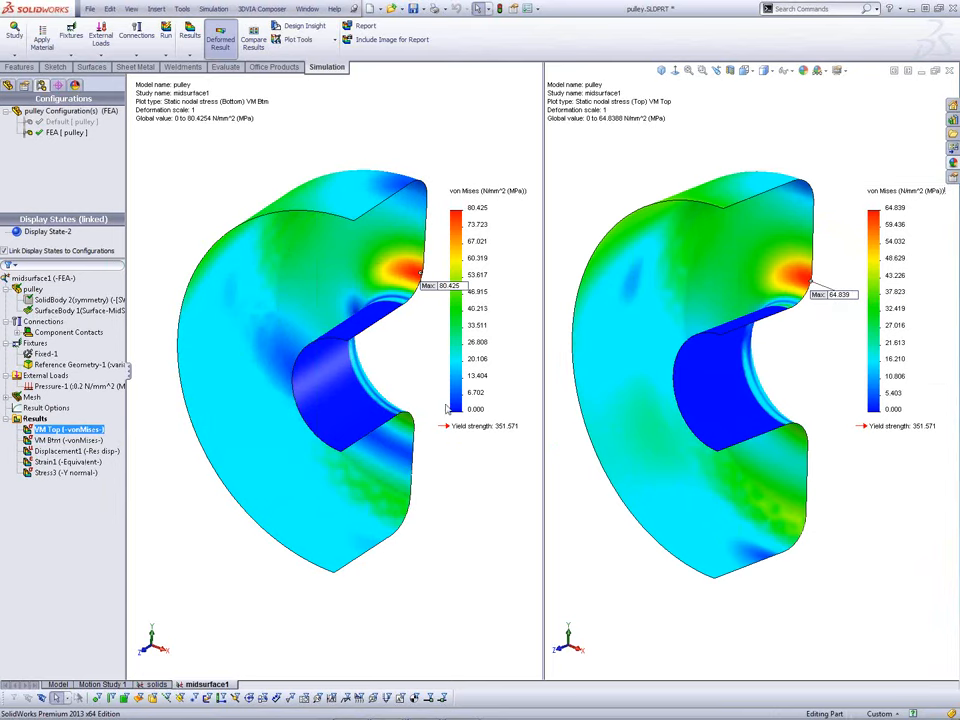
middle_drag(490, 605, 478, 585)
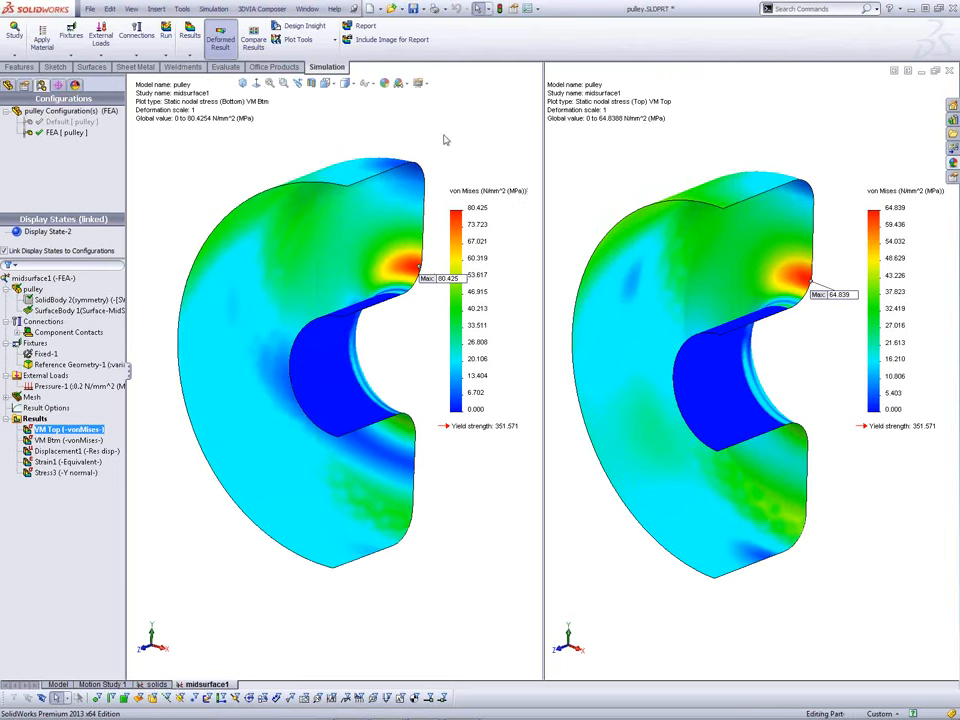
Step: Return the graphics area to a single view
click(305, 9)
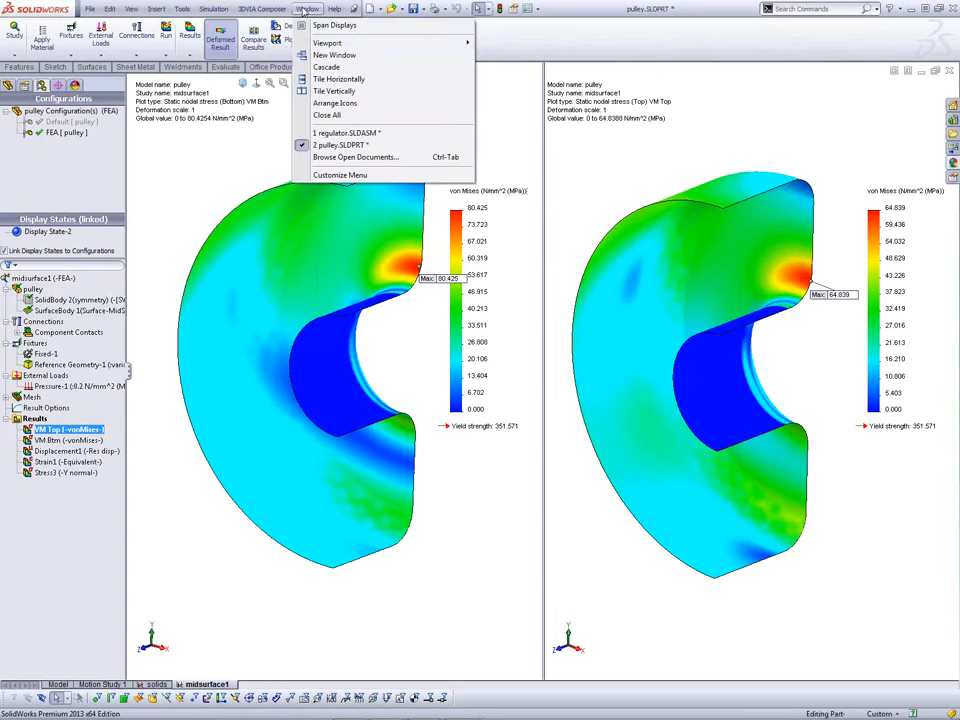
mouse_move(321, 45)
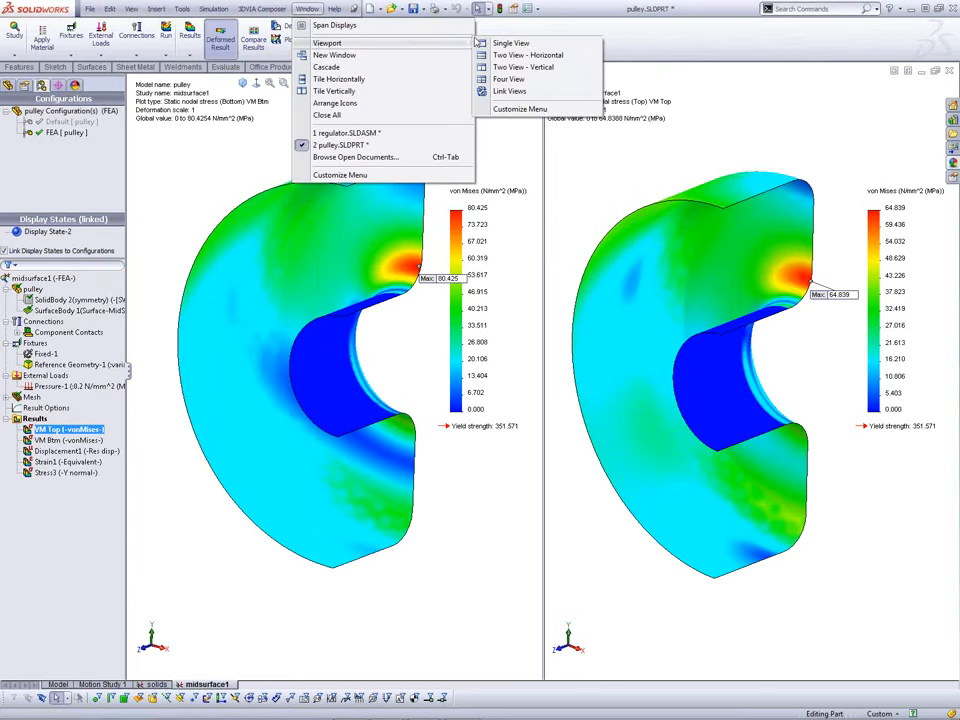
click(480, 43)
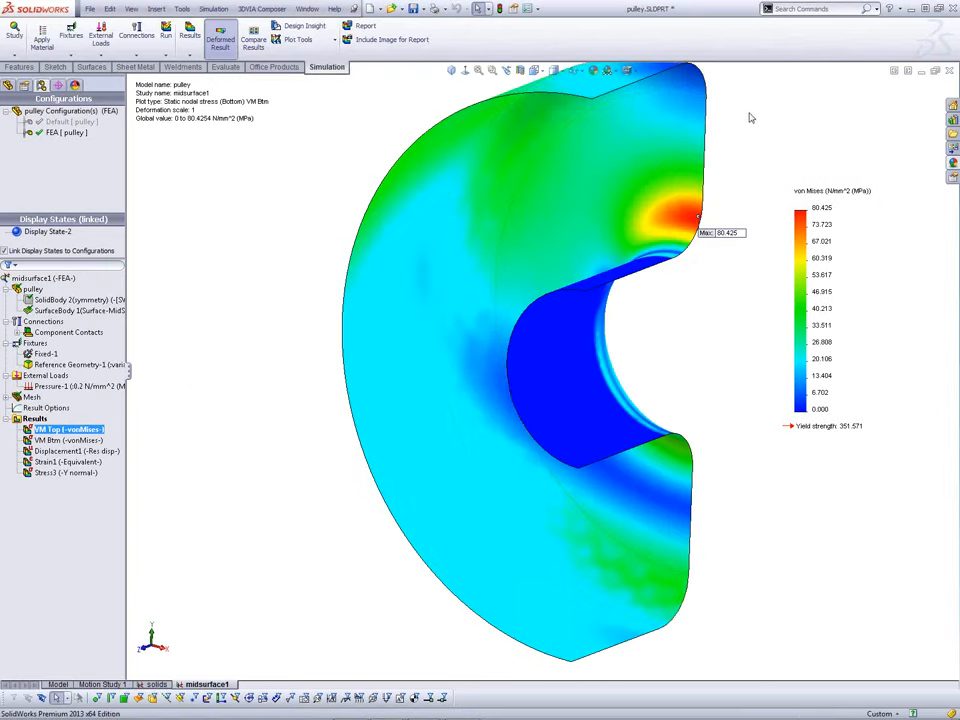
scroll(750, 118, up, 1)
scroll(772, 130, down, 1)
middle_drag(340, 163, 312, 192)
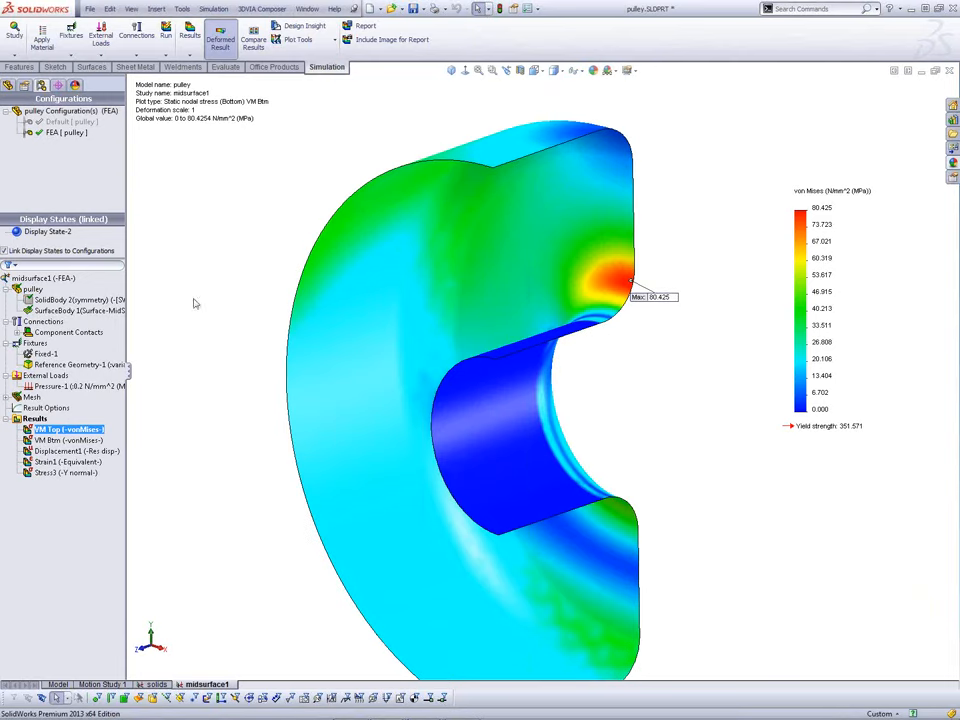
Step: Turn on Render shell thickness in 3D for the VM Top plot
right_click(73, 431)
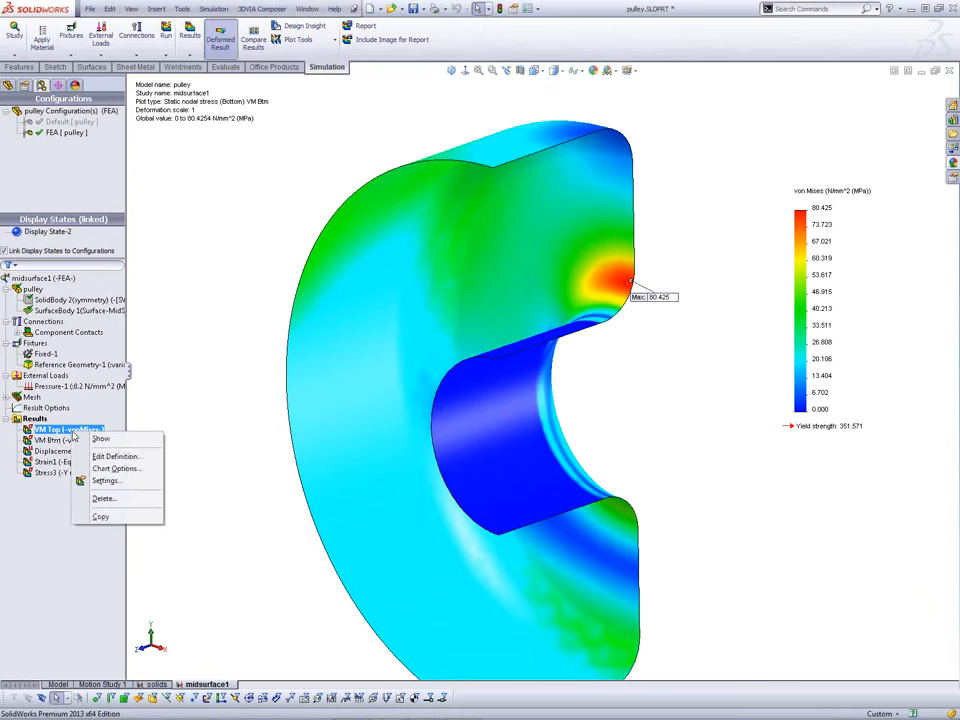
click(112, 457)
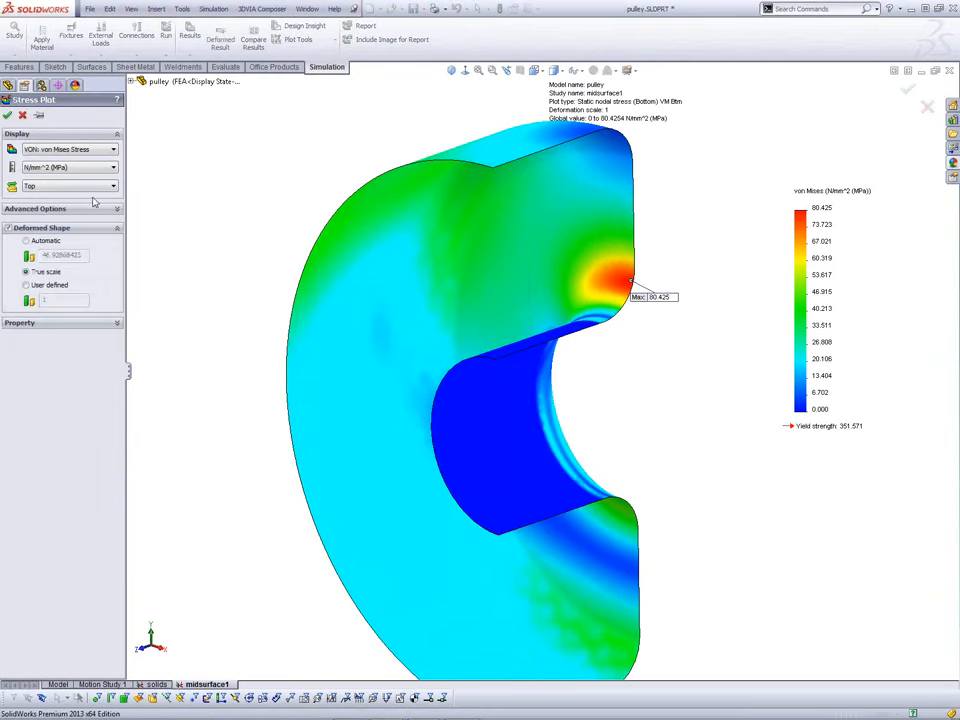
click(40, 209)
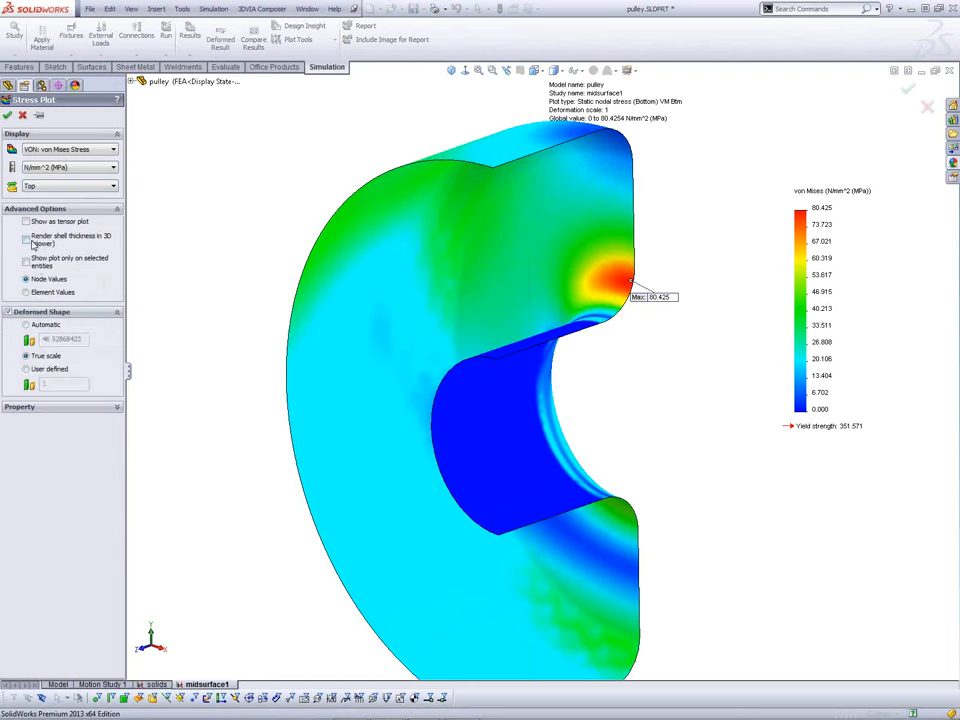
click(27, 240)
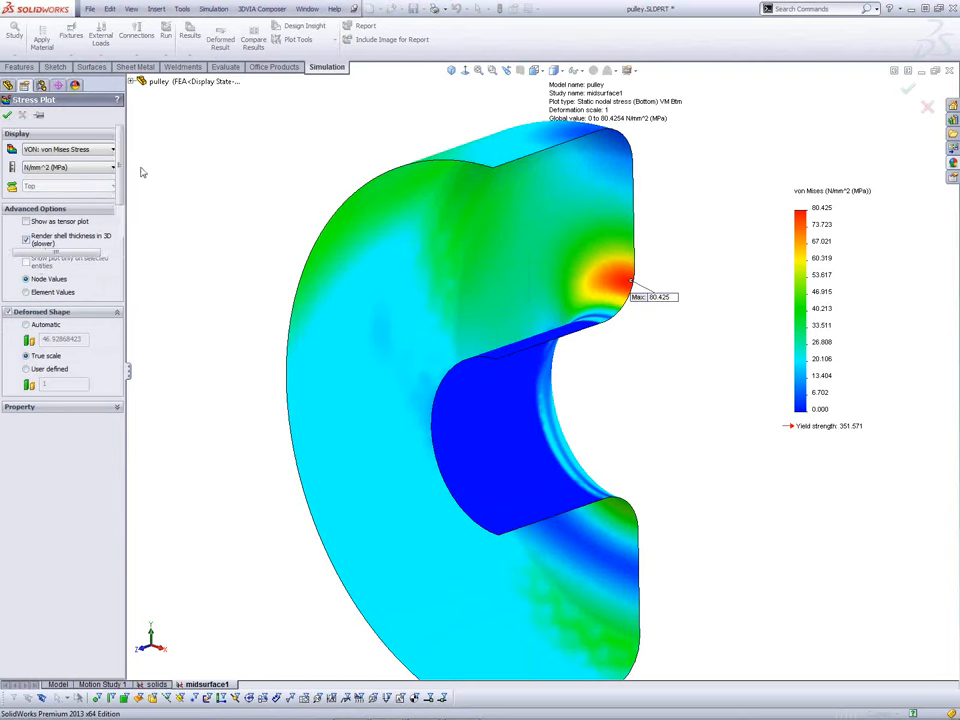
click(8, 116)
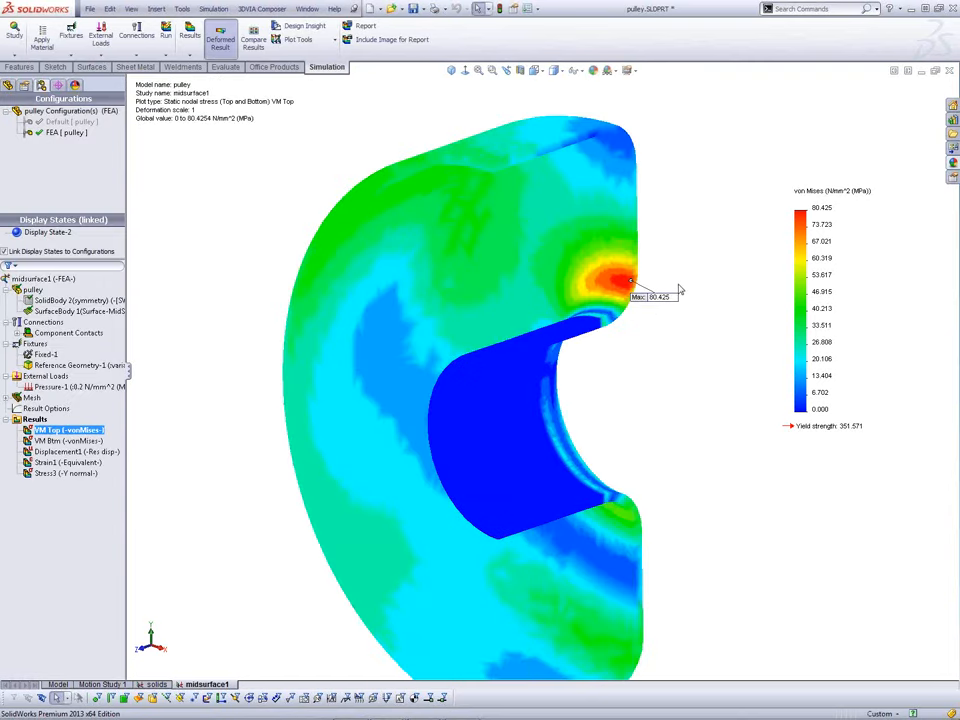
Step: Move the Max 80.425 label aside, then advance the slide show to '4. Shells in 3D'
scroll(675, 271, down, 2)
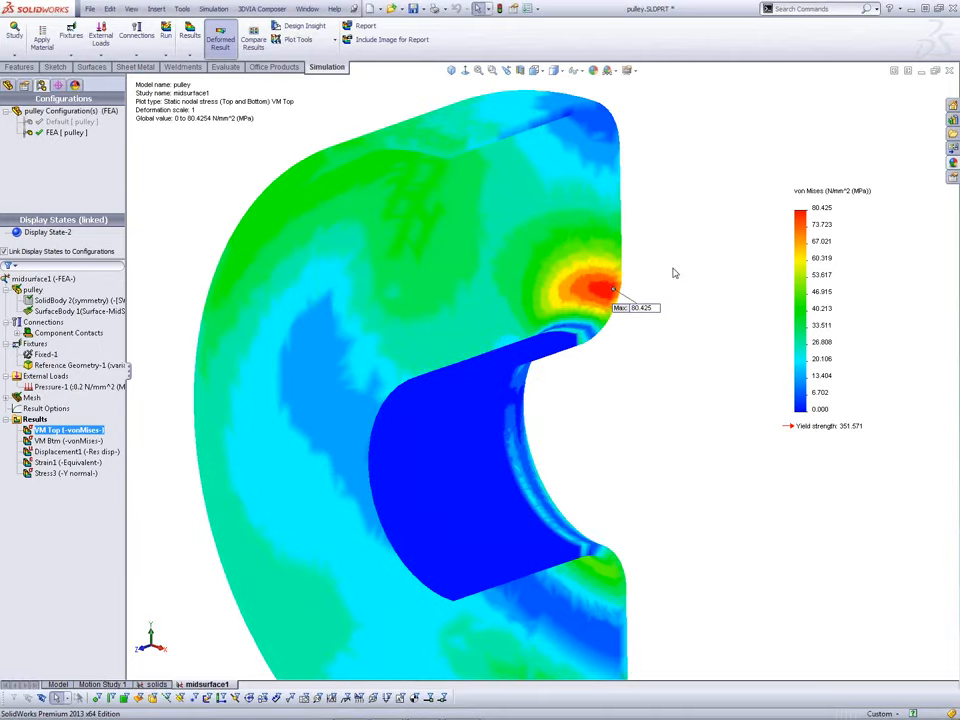
scroll(675, 271, down, 1)
middle_drag(643, 285, 627, 330)
drag(620, 322, 598, 334)
middle_drag(604, 312, 606, 283)
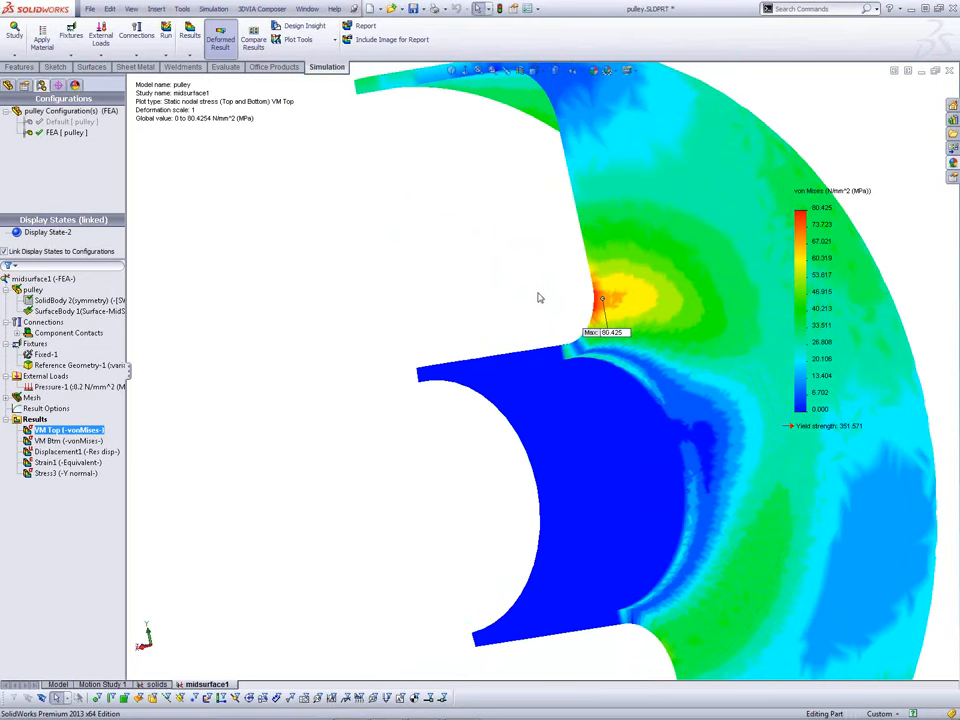
middle_drag(537, 292, 639, 313)
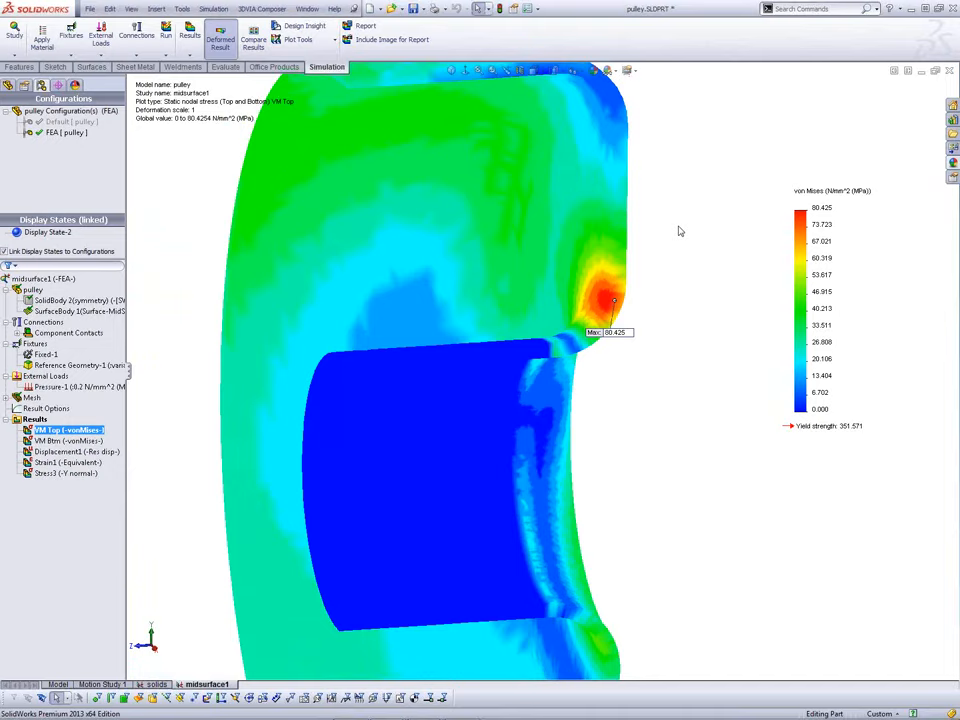
key(alt+Tab)
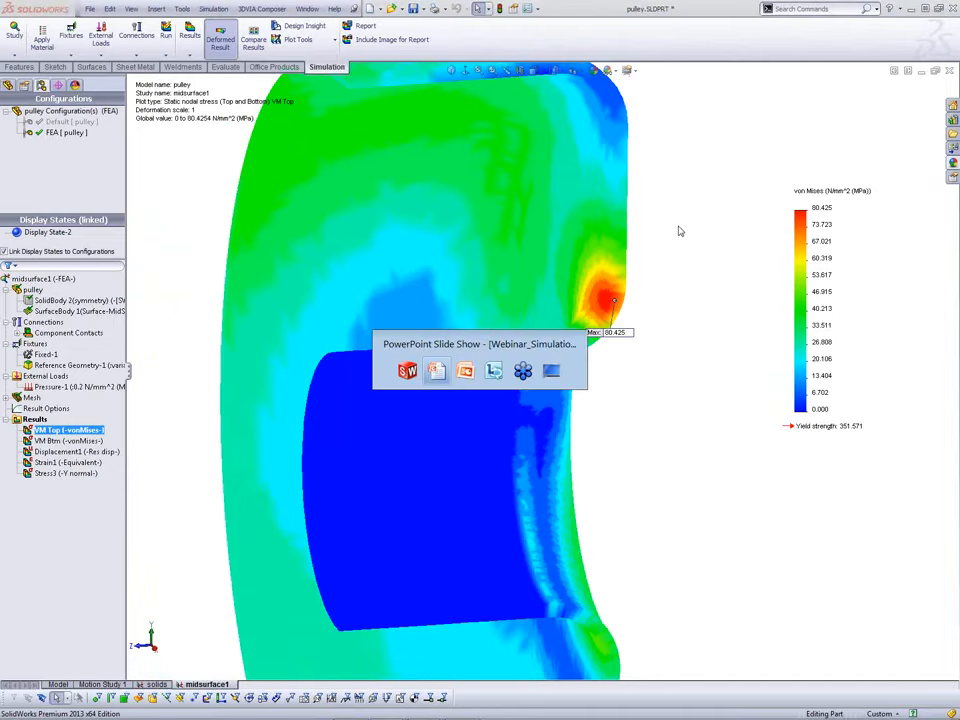
click(656, 242)
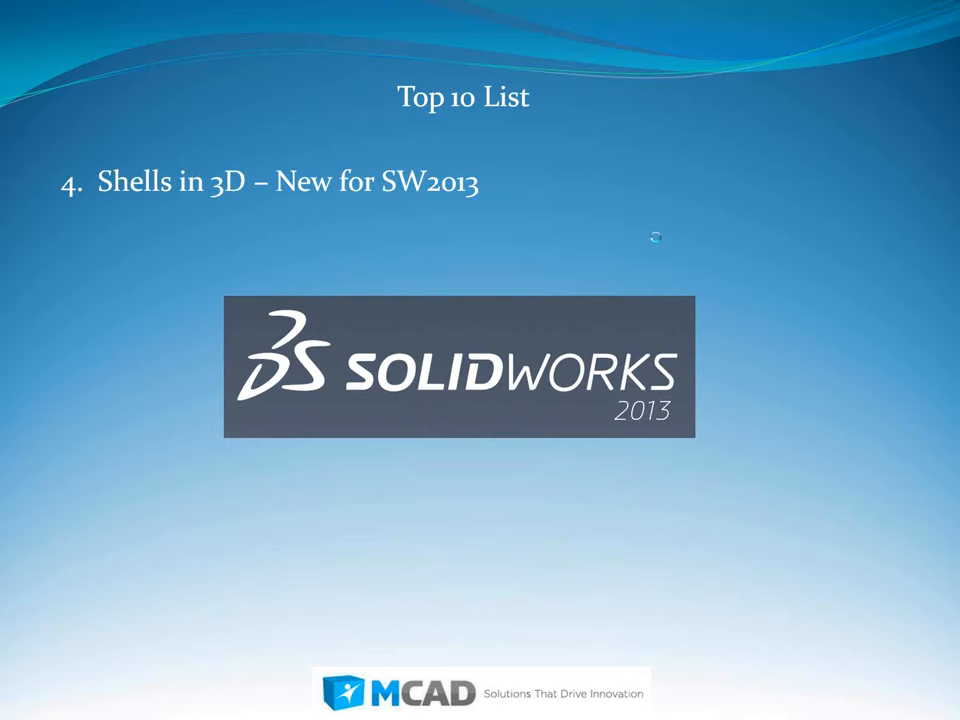